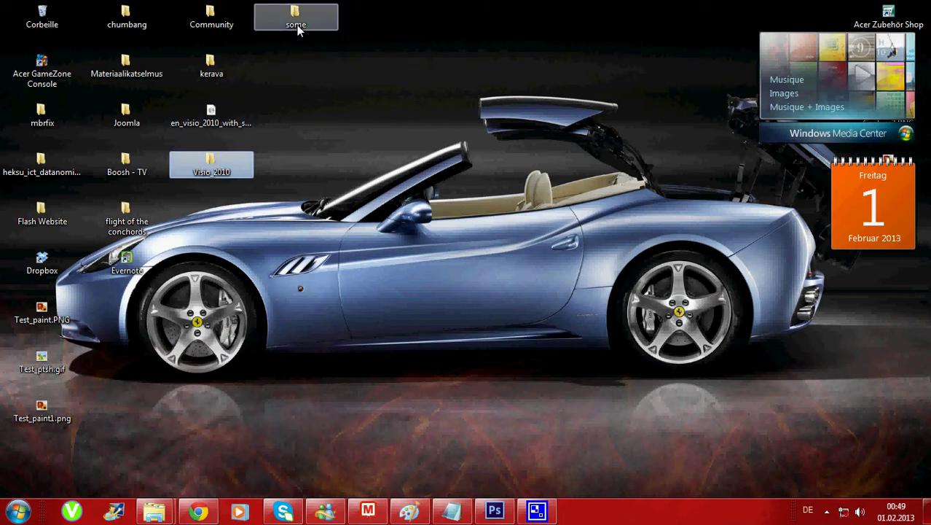
Open the Social Media Icons[Simpo-jo] folder inside the sets subfolder of the desktop folder "some".
left_click(302, 27)
double_click(303, 27)
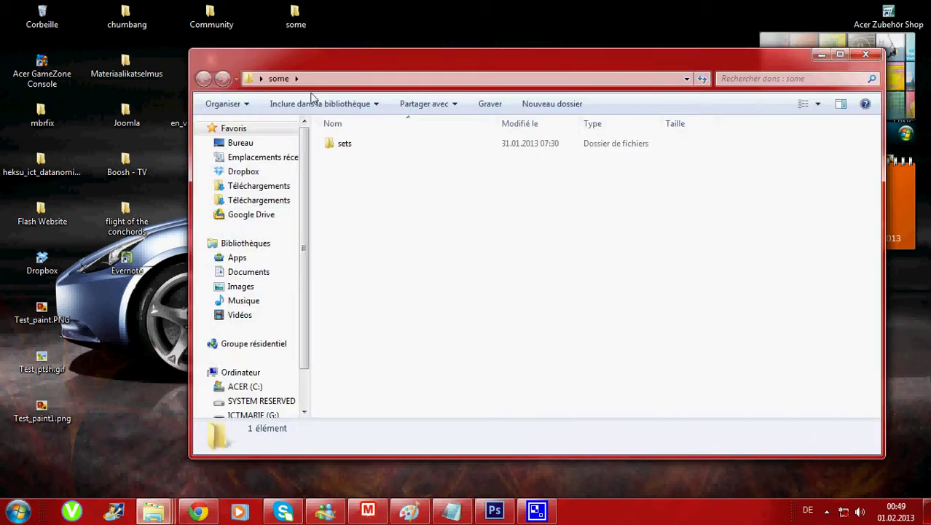
double_click(341, 144)
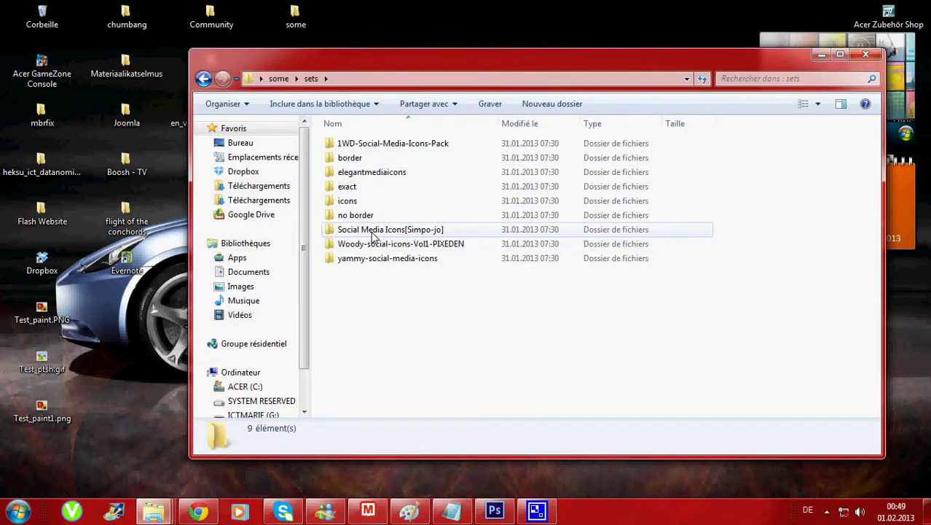
double_click(373, 232)
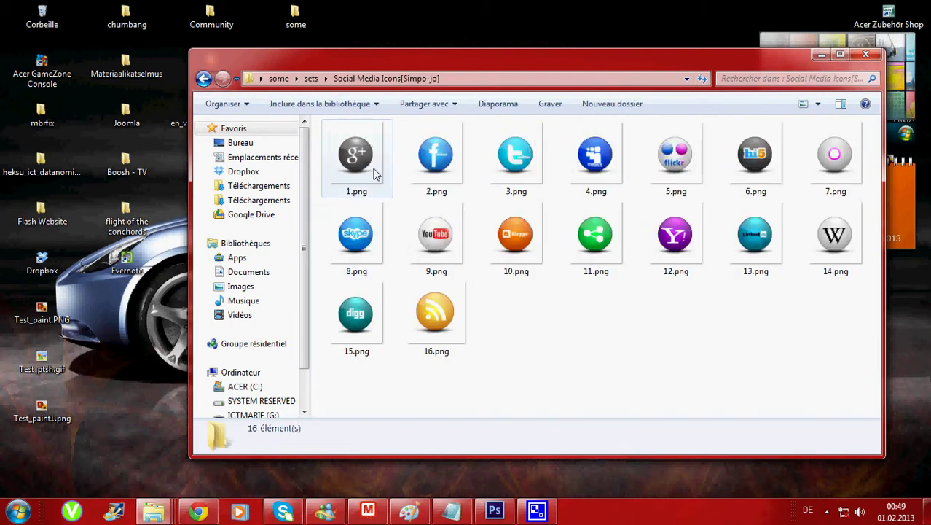
Check the detailed properties of 2.png, including its pixel width and height, and close the properties.
right_click(430, 178)
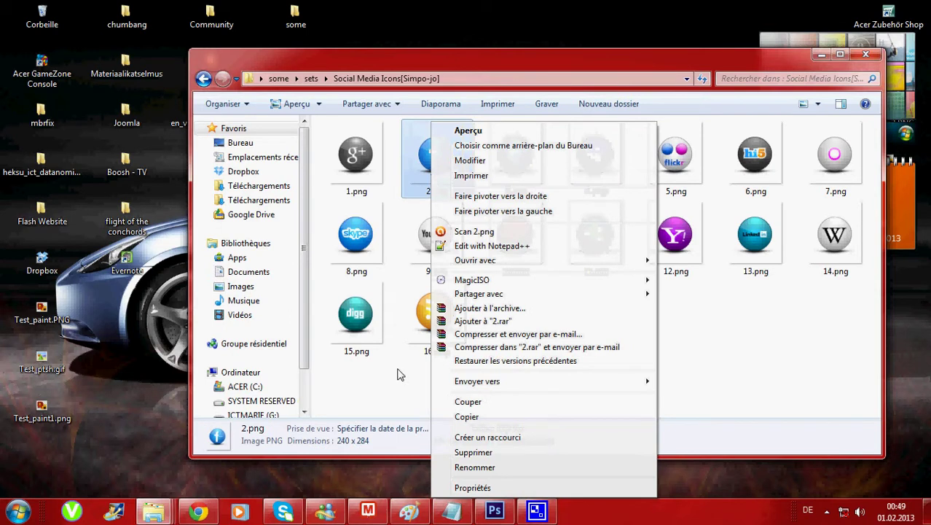
left_click(417, 185)
right_click(424, 176)
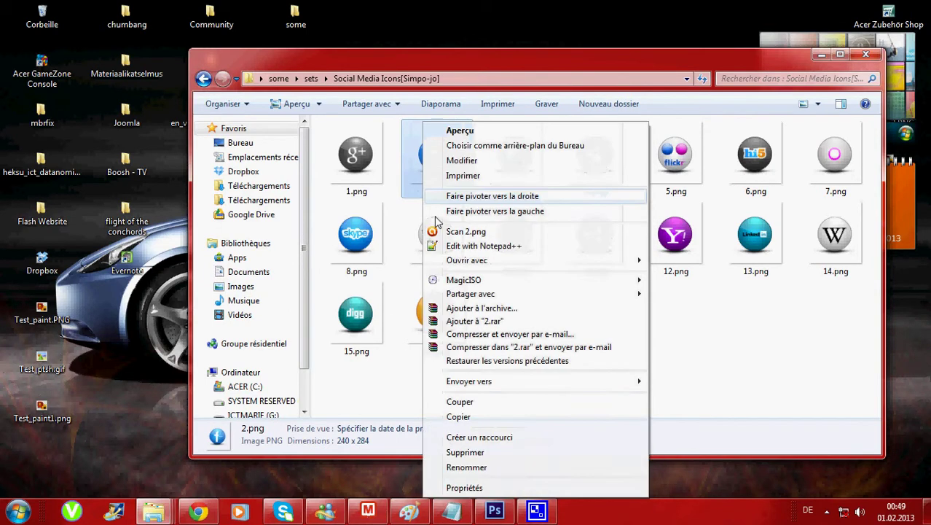
left_click(464, 487)
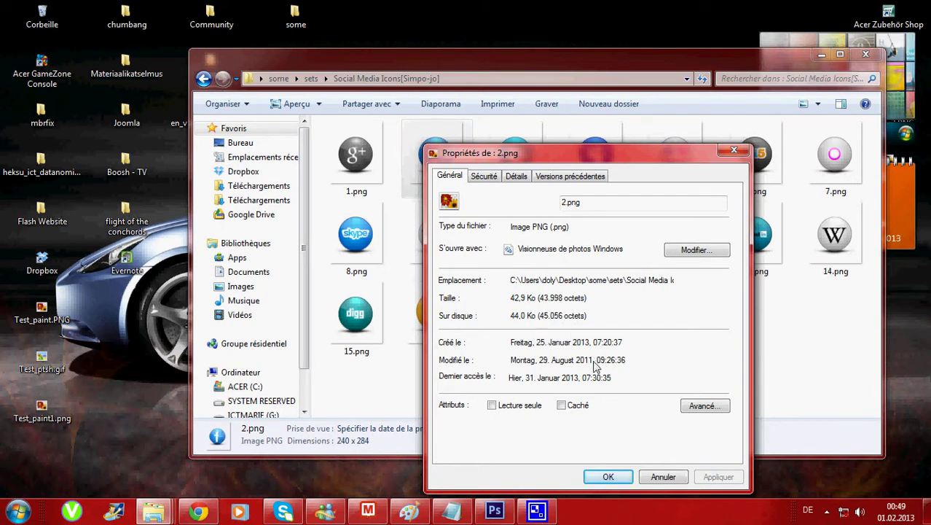
left_click(514, 177)
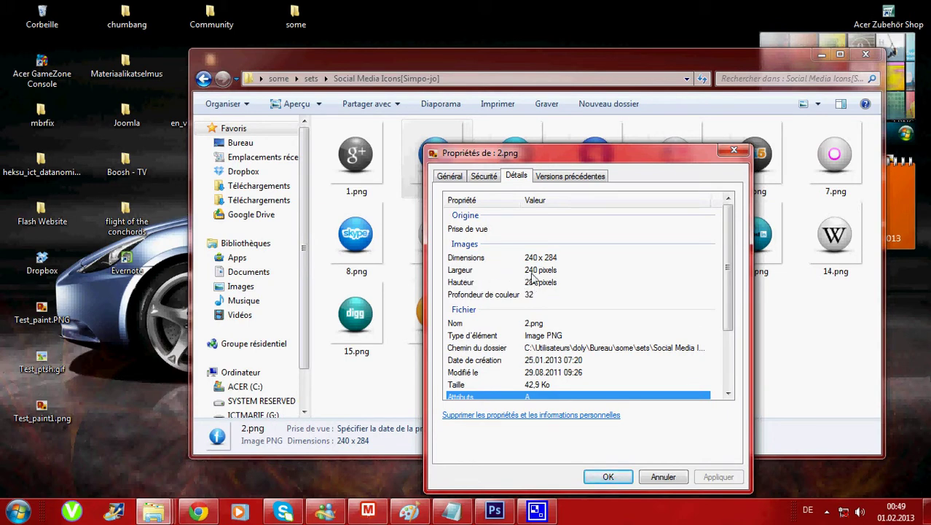
left_click(608, 477)
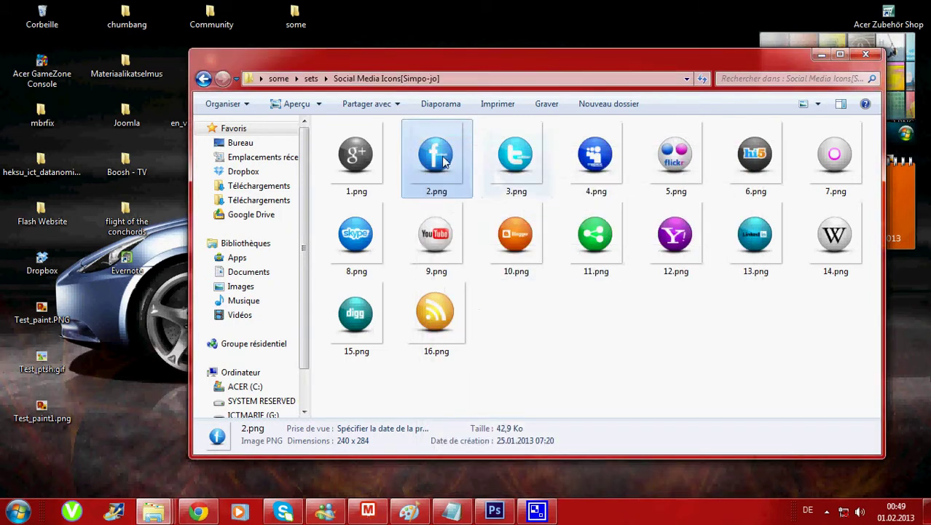
mouse_move(445, 161)
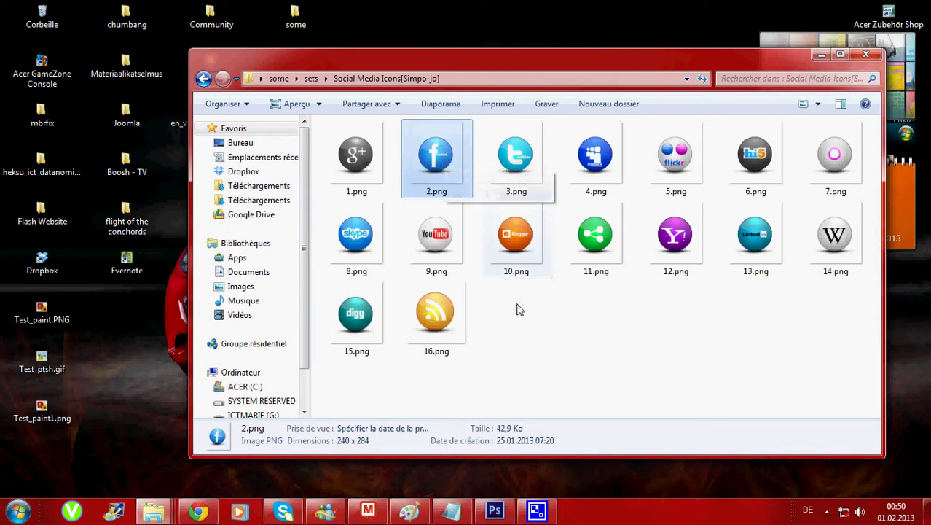
mouse_move(458, 188)
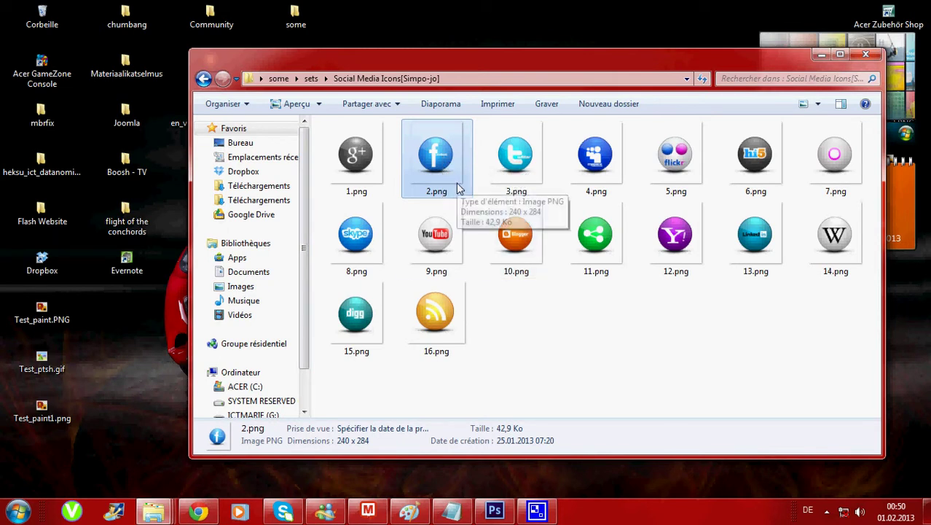
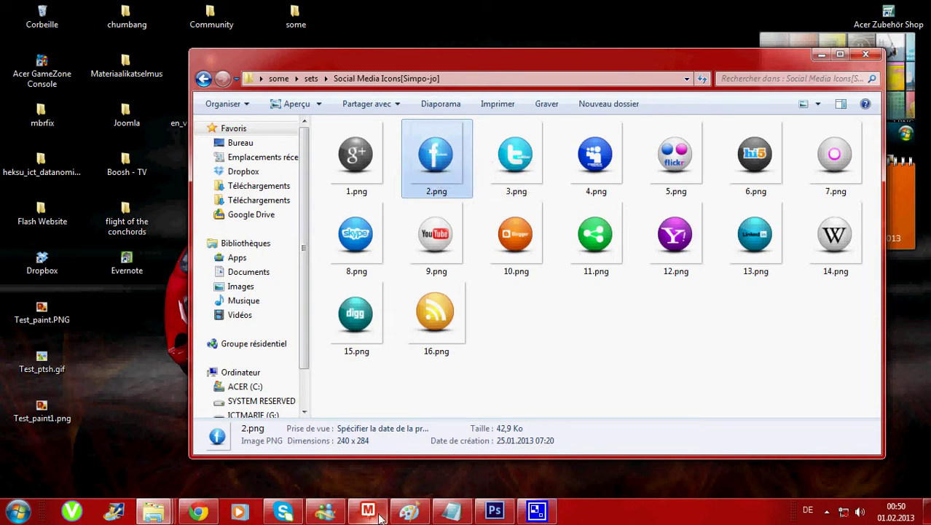
Switch to Paint and open 2.png from the some > sets > Social Media Icons[Simpo-jo] folder.
left_click(409, 514)
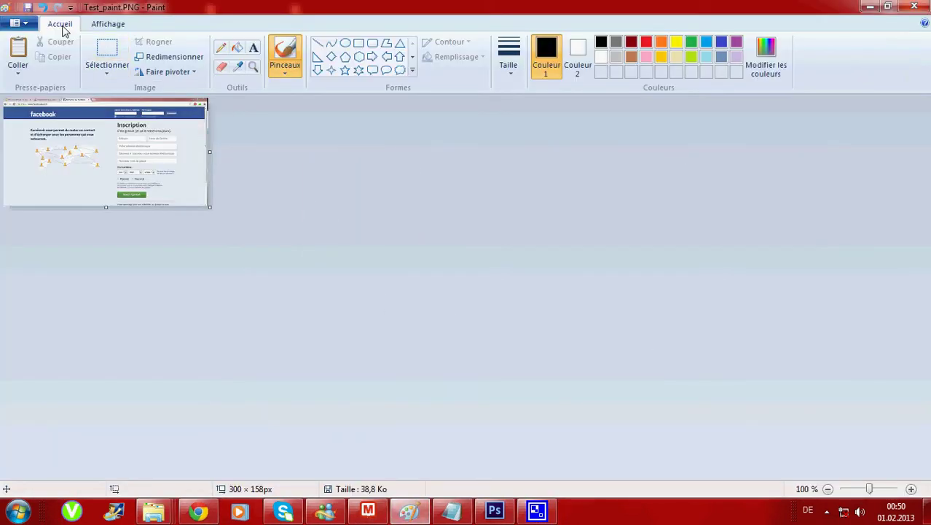
left_click(22, 23)
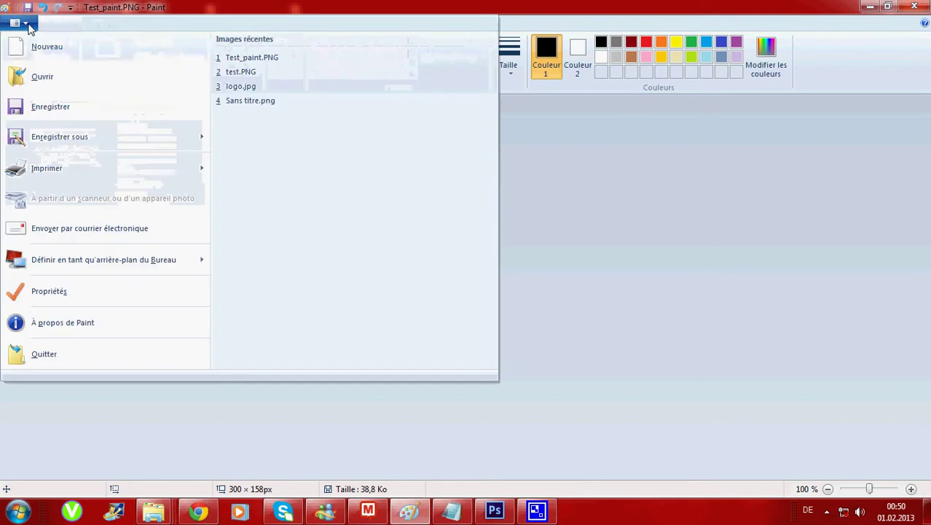
left_click(48, 84)
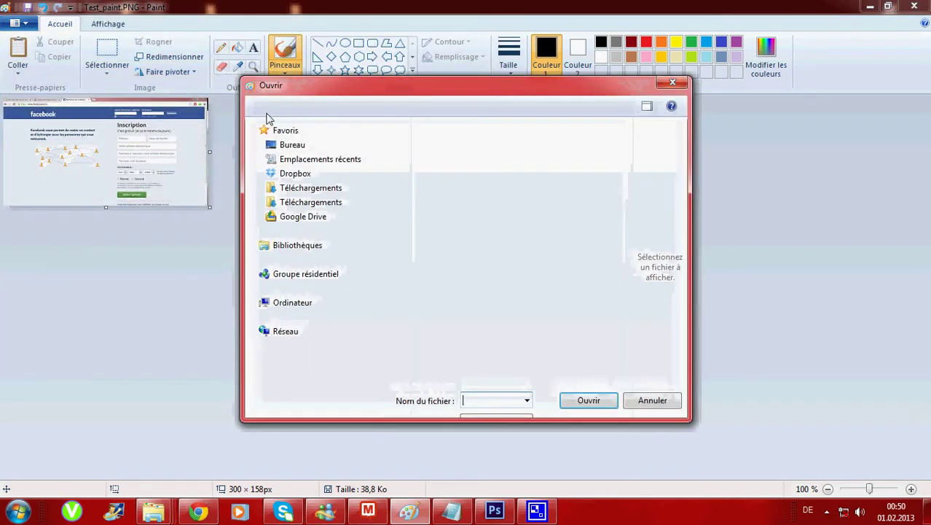
left_click_drag(788, 194, 773, 274)
double_click(620, 182)
left_click(607, 187)
double_click(609, 189)
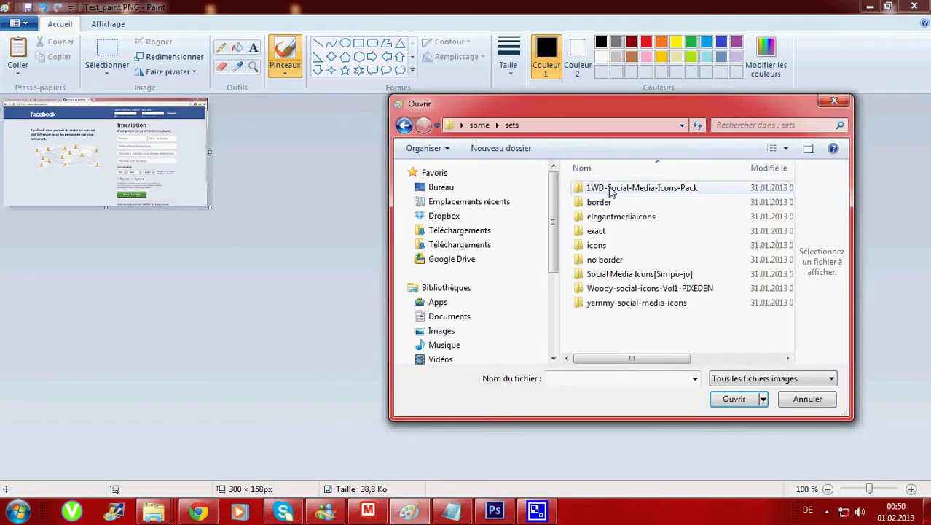
double_click(616, 271)
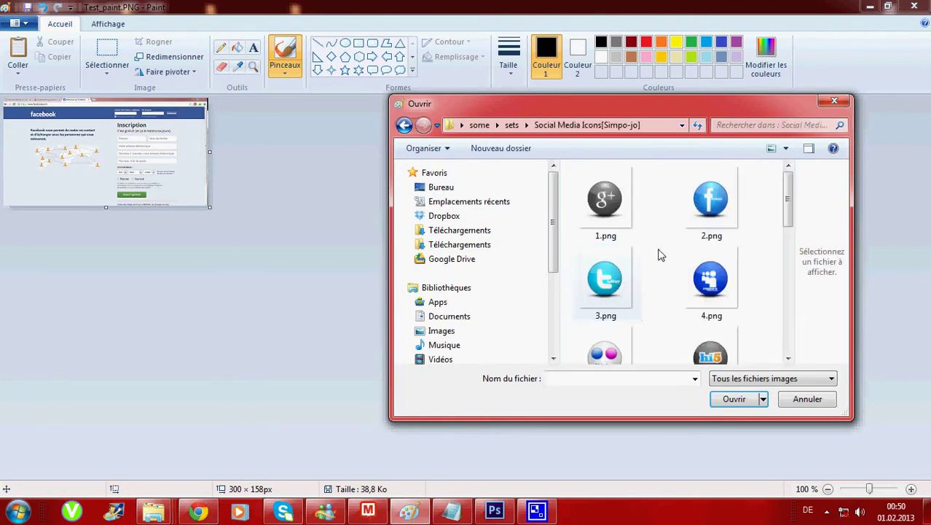
left_click(709, 215)
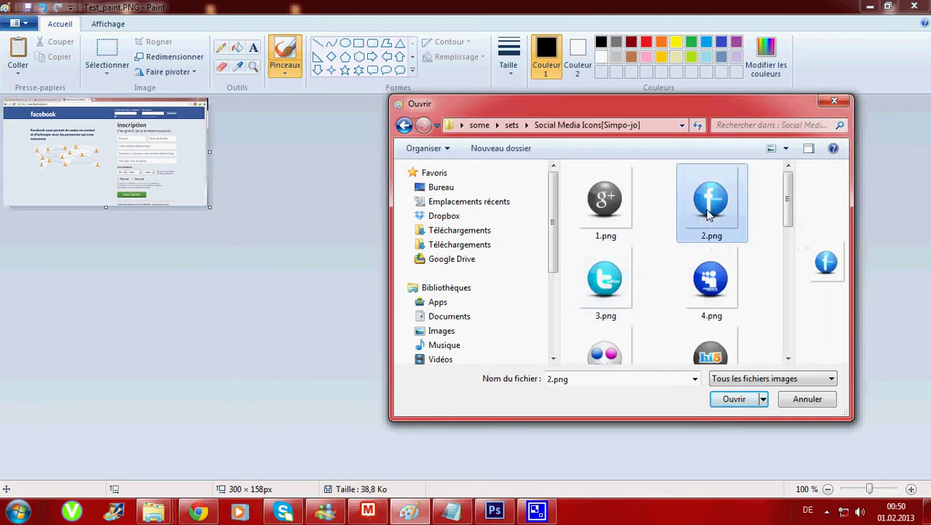
left_click(738, 402)
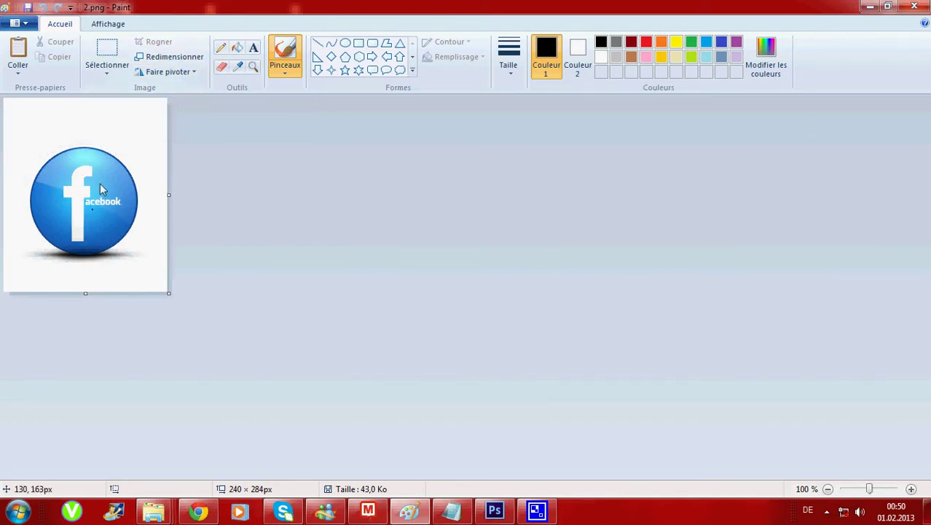
Resize the Facebook icon by pixels to a horizontal size of 50, keeping the proportions.
left_click(165, 58)
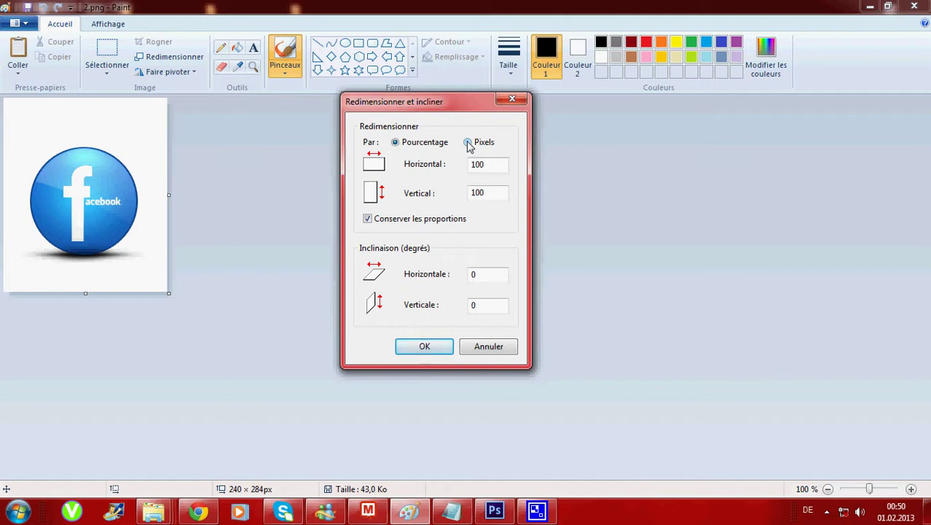
left_click(468, 143)
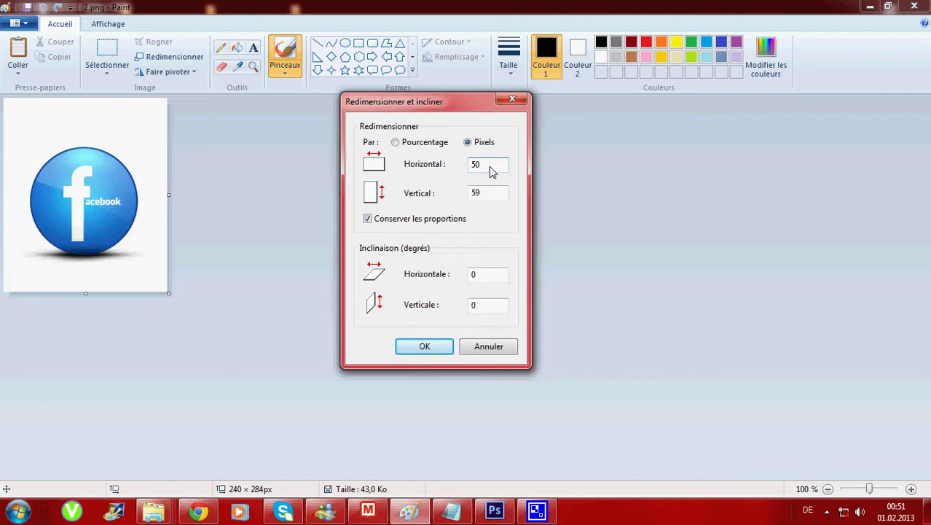
left_click(425, 347)
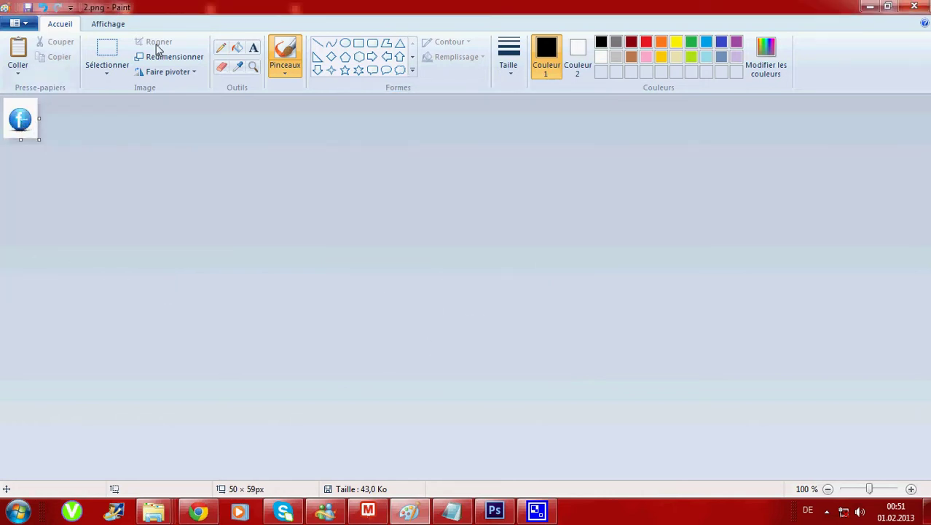
Enlarge the reduced icon to a horizontal size of 70 pixels, keeping the proportions.
left_click(173, 56)
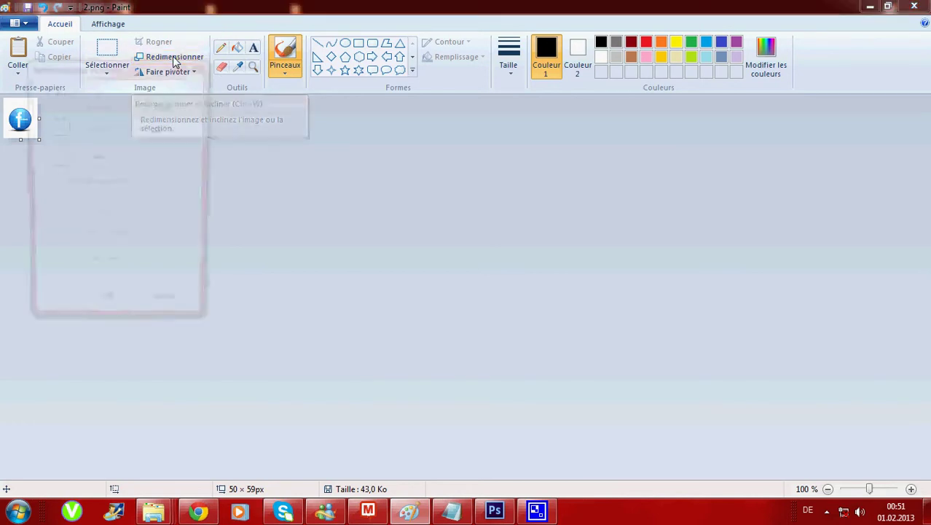
left_click(150, 107)
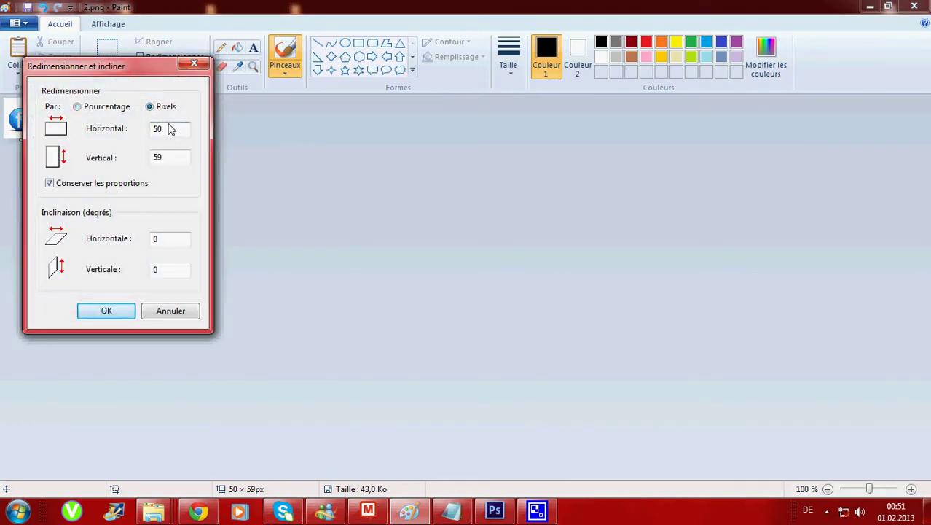
left_click_drag(168, 134, 140, 131)
type("7")
left_click(117, 312)
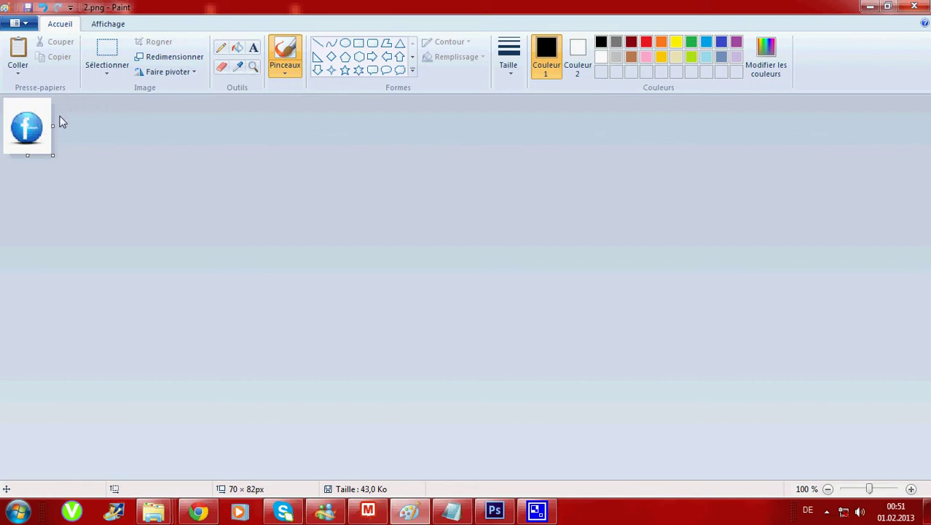
Magnify the resized icon to 400% and examine its edges and lettering for quality loss.
left_click(106, 24)
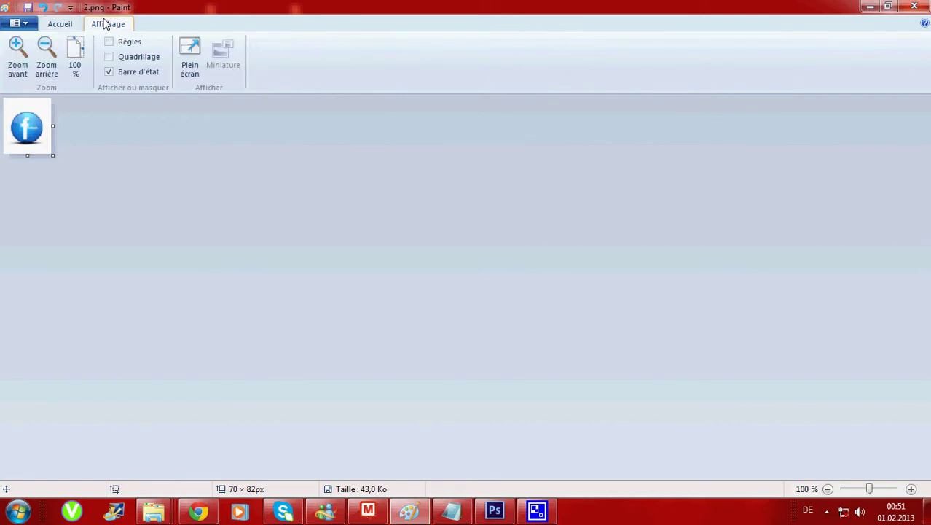
left_click(25, 57)
left_click(24, 58)
left_click(24, 57)
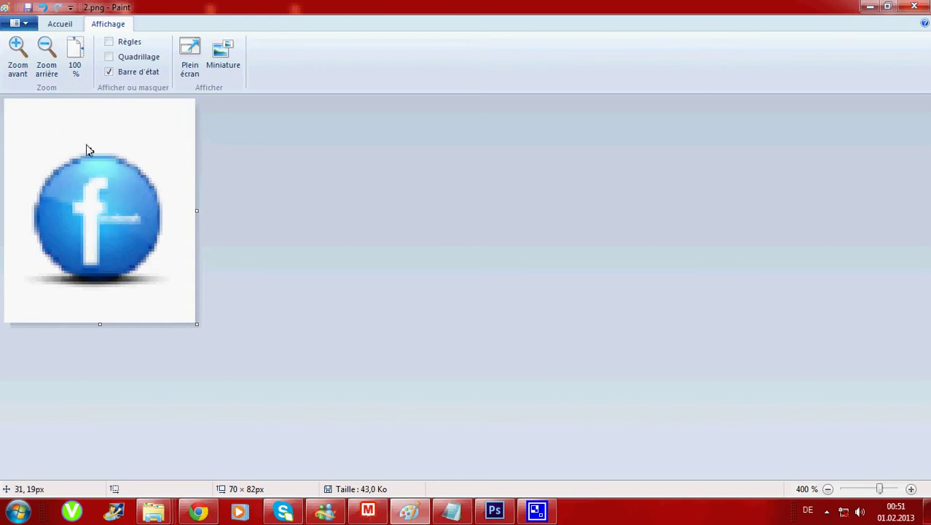
left_click(70, 30)
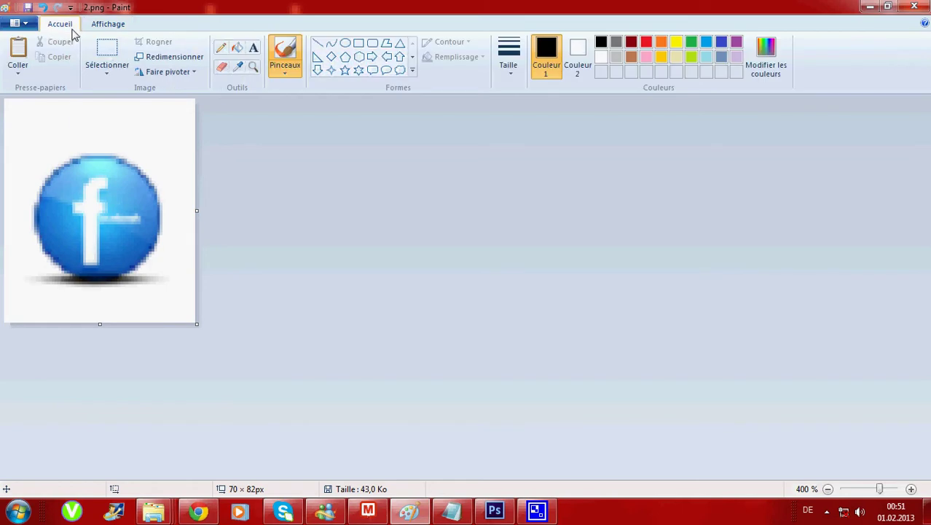
Cancel closing Paint at the save prompt and minimize its window instead.
left_click(914, 7)
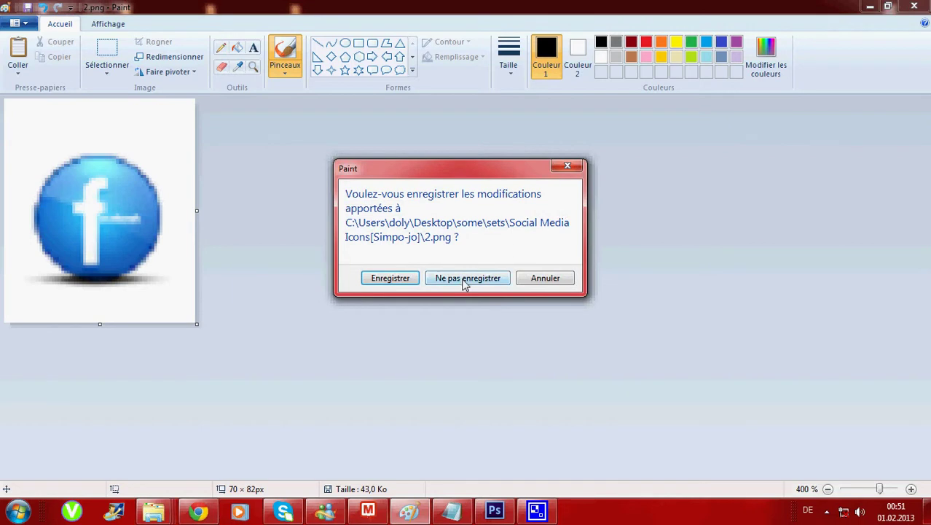
left_click(567, 166)
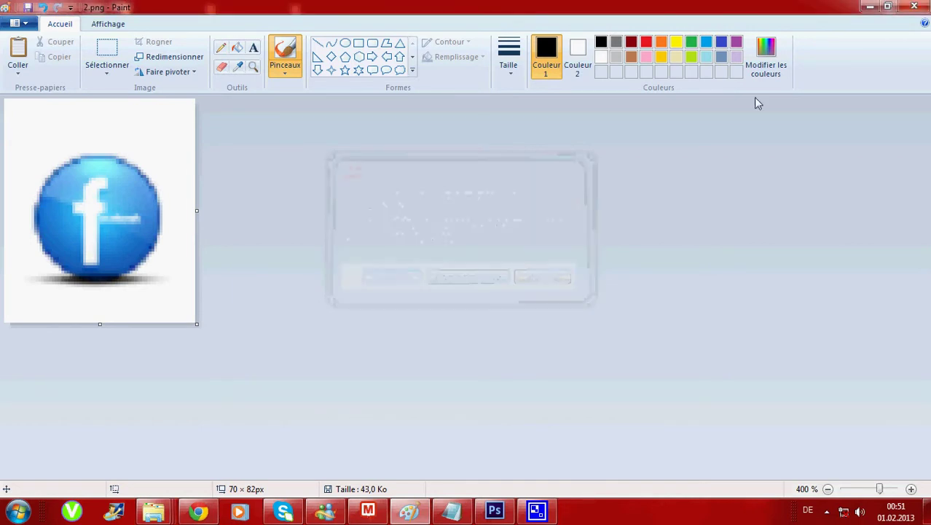
left_click(869, 8)
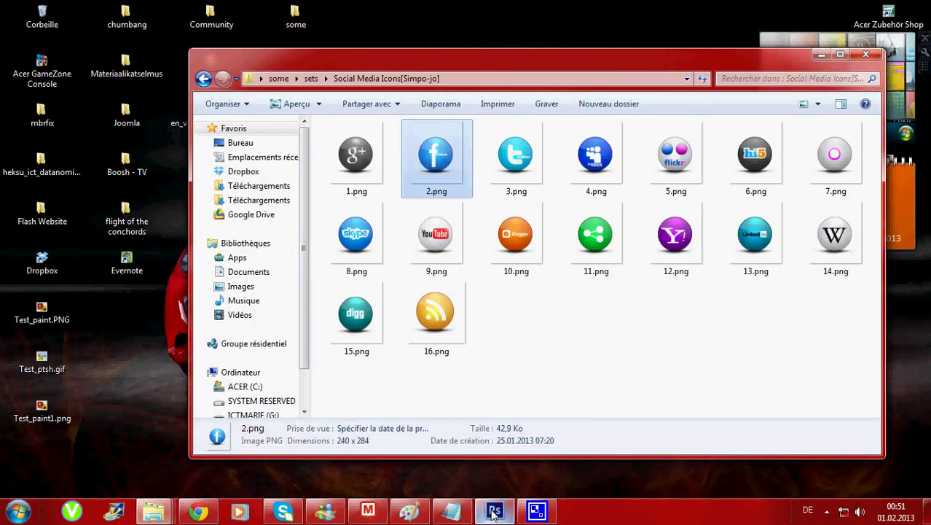
Switch to Photoshop and open 2.png from the desktop folder some/sets/Social Media Icons[Simpo-jo].
left_click(494, 510)
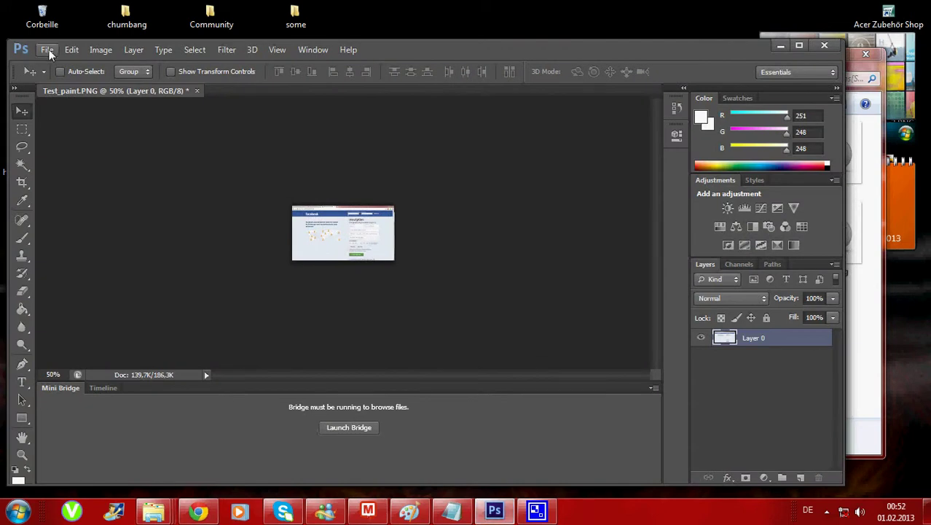
left_click(47, 50)
left_click(61, 78)
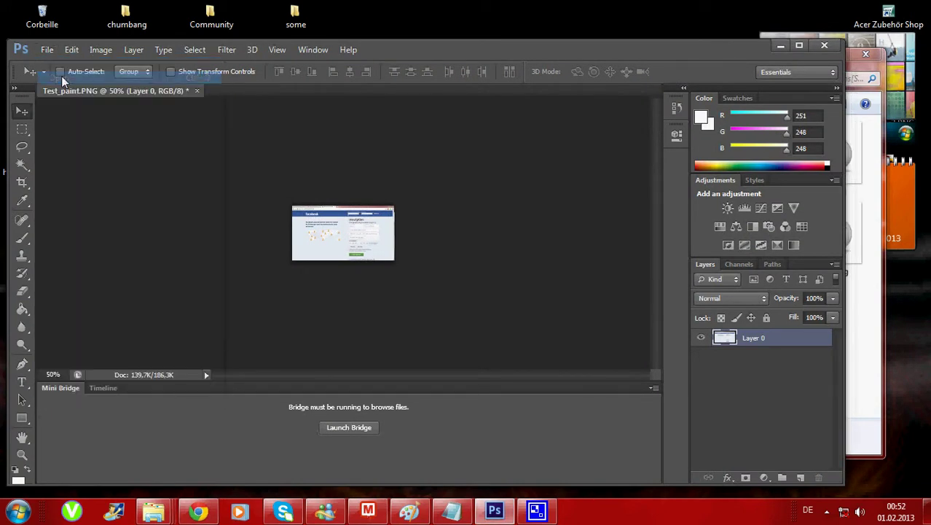
left_click_drag(604, 134, 592, 251)
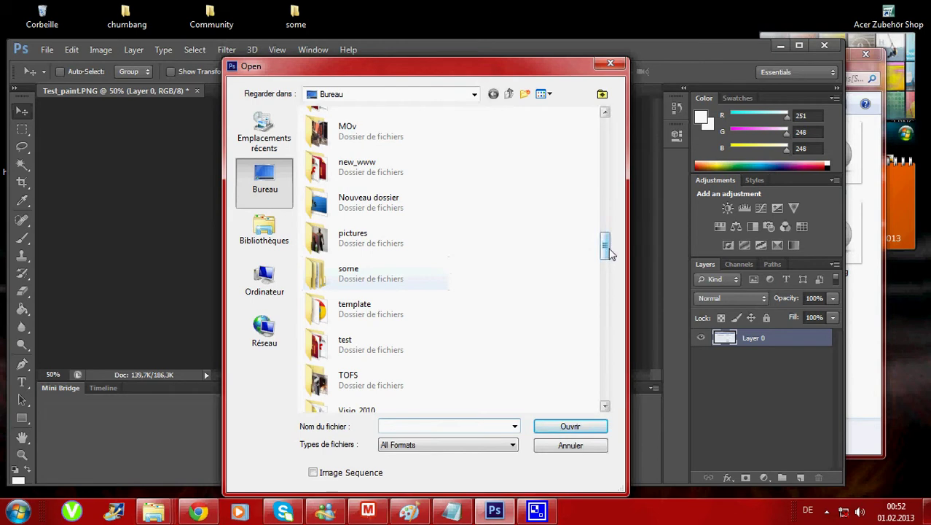
double_click(370, 265)
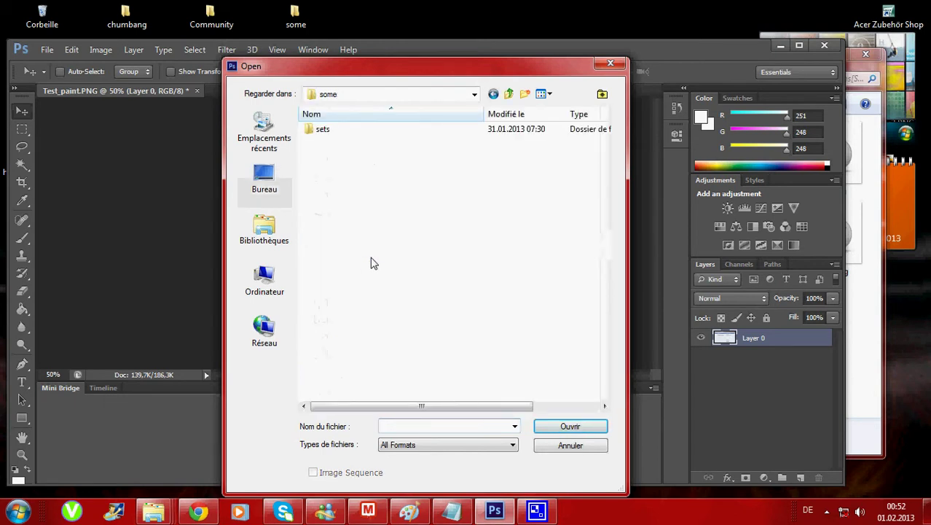
double_click(339, 130)
double_click(361, 208)
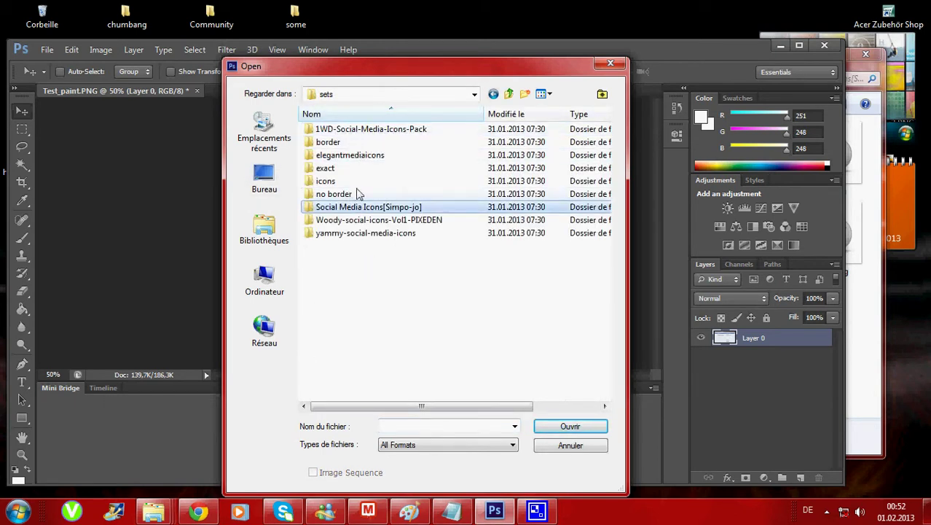
left_click(416, 150)
left_click(550, 426)
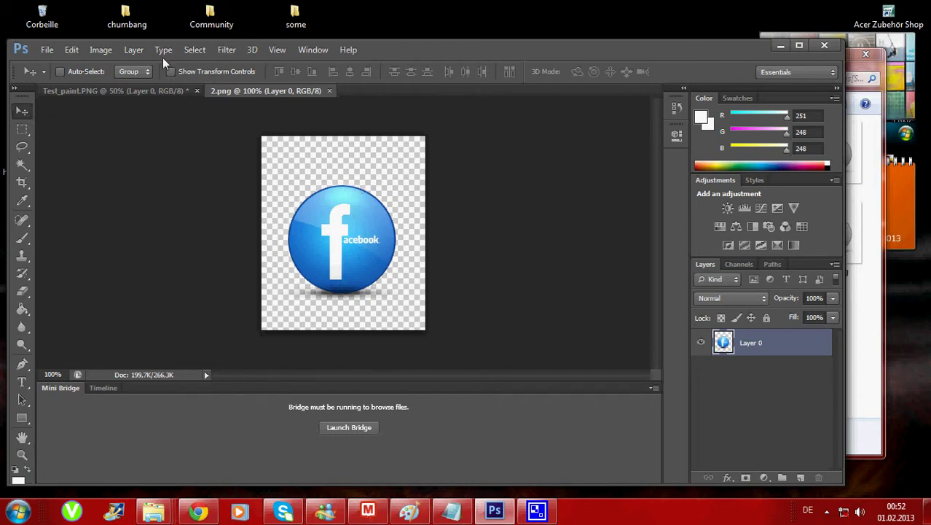
Set the Facebook icon's image width to 70 pixels, keeping proportions constrained and resampling enabled.
left_click(100, 51)
mouse_move(288, 50)
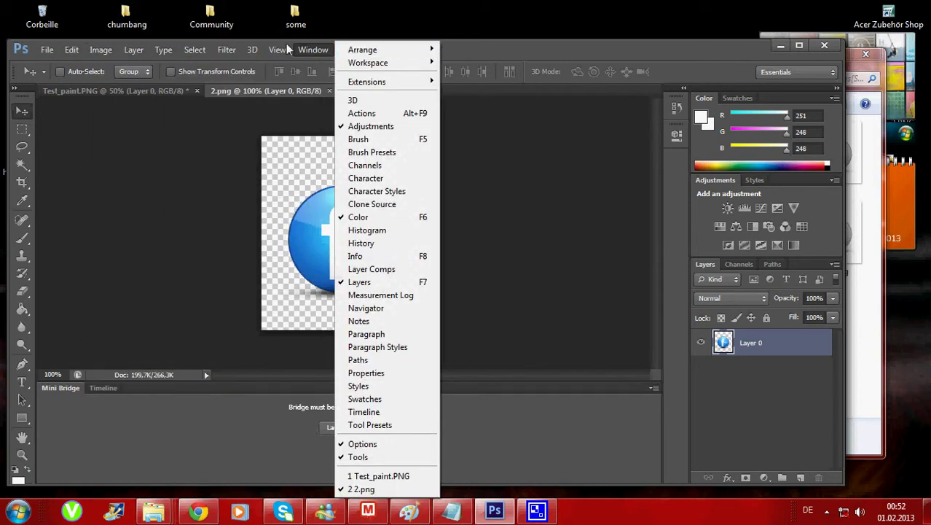
mouse_move(102, 54)
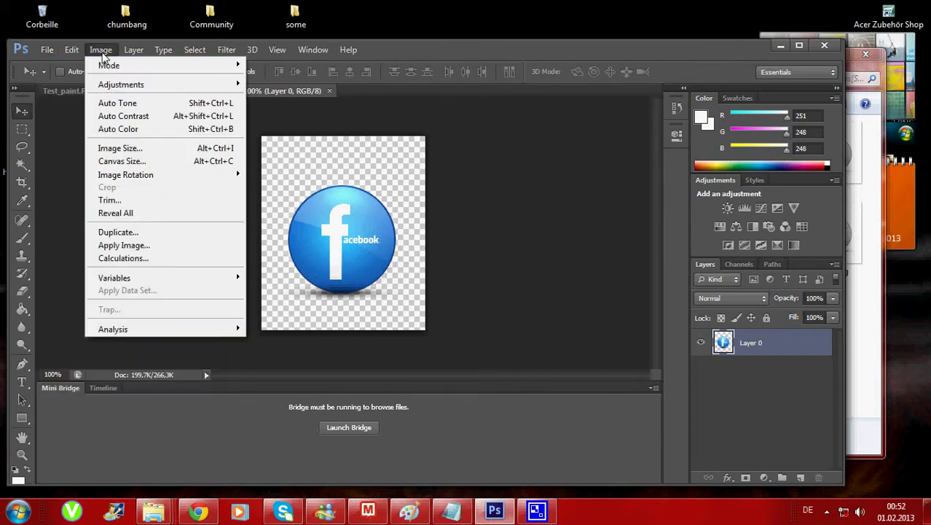
left_click(115, 149)
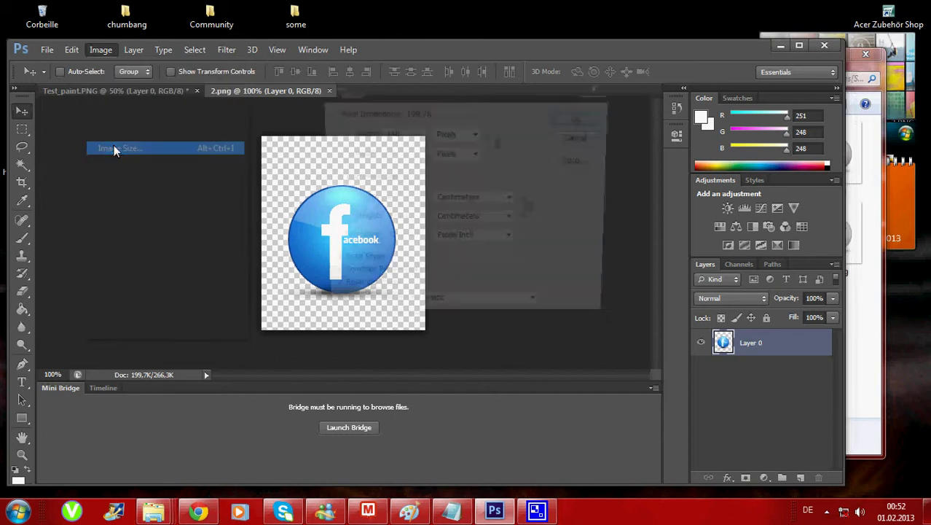
left_click_drag(453, 95, 686, 101)
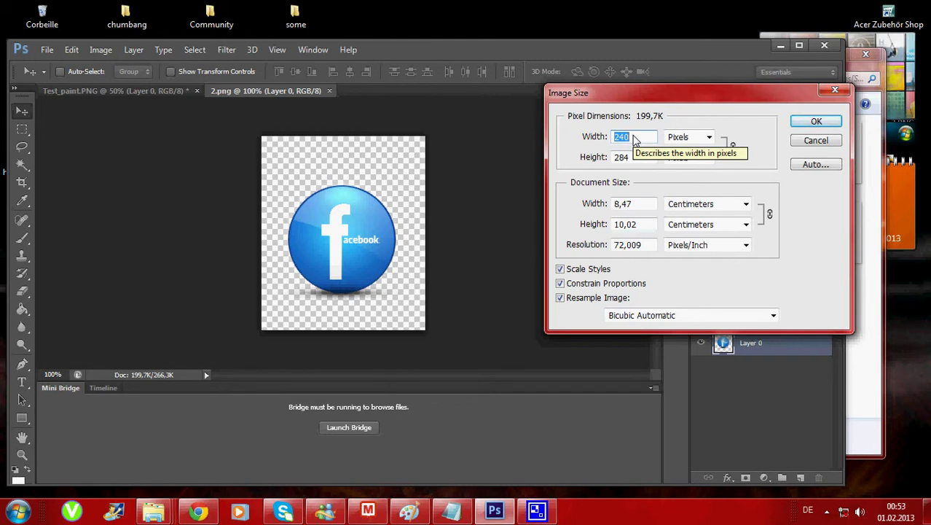
type("70")
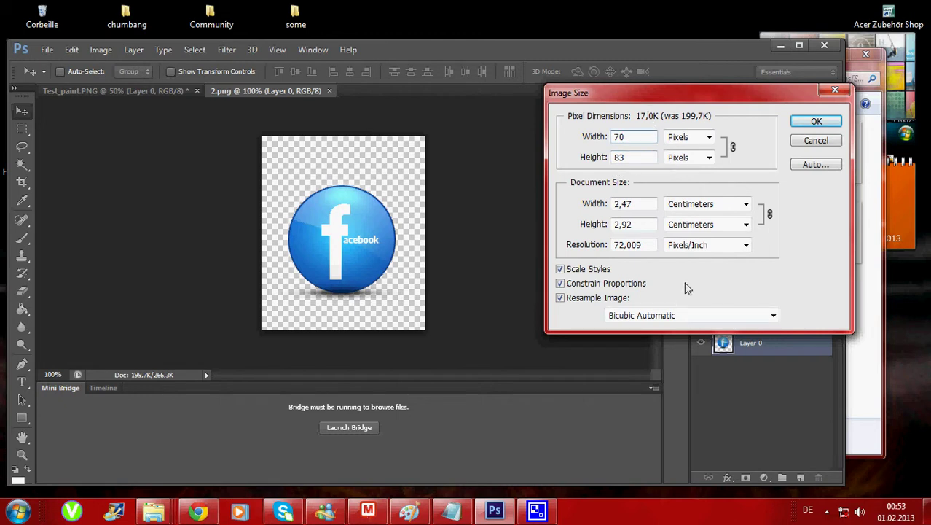
left_click_drag(689, 95, 658, 95)
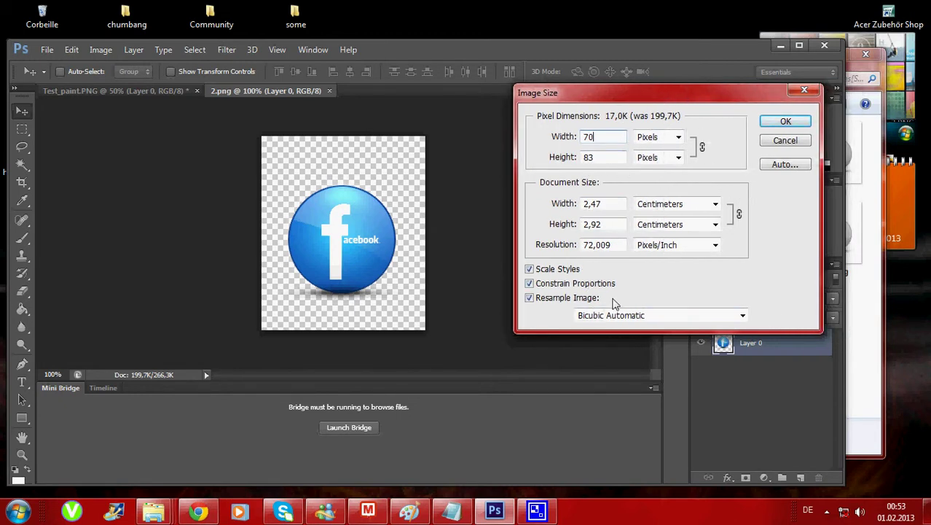
left_click(530, 299)
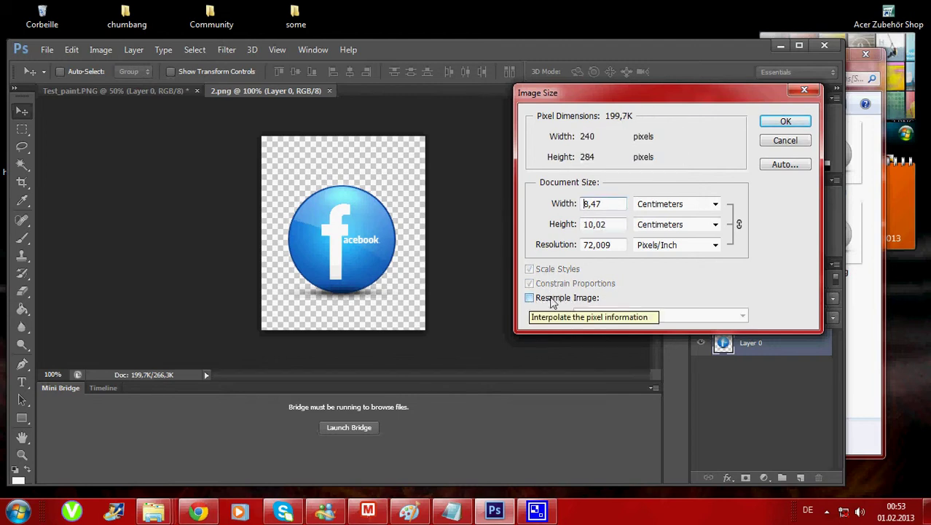
left_click(530, 299)
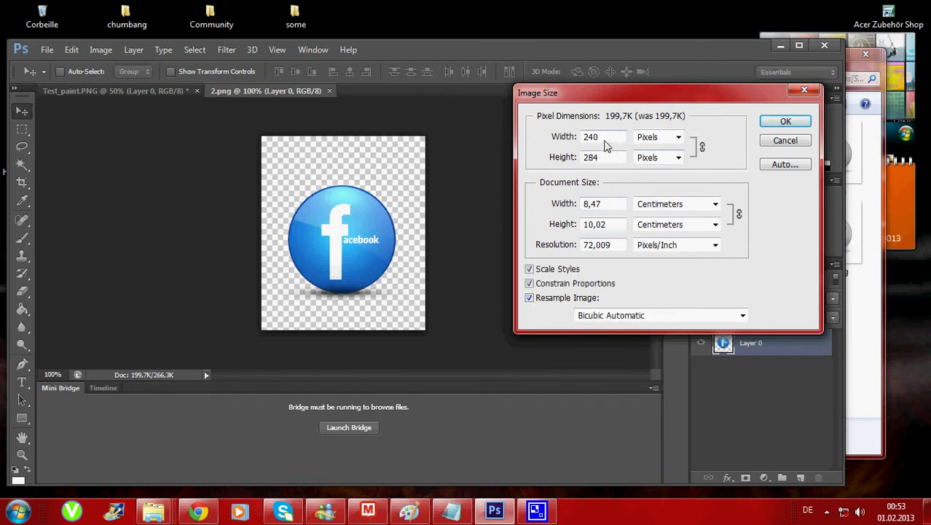
left_click_drag(604, 144, 585, 143)
type("70")
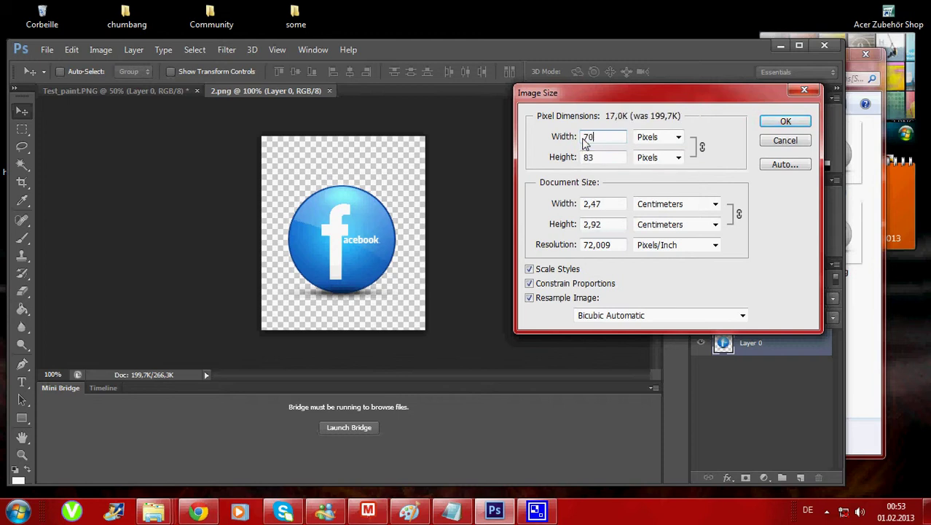
Choose Bicubic Sharper (best for reduction) as the resampling method and apply the image resize.
left_click(742, 317)
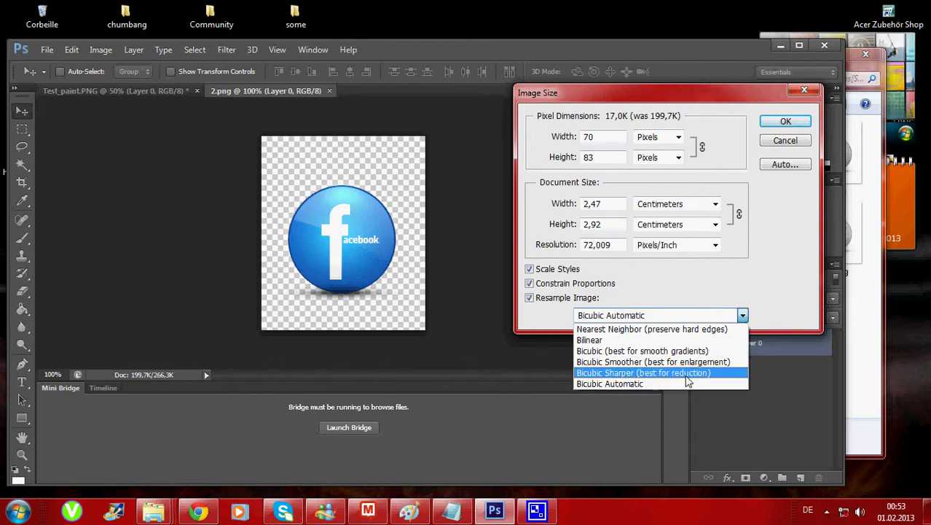
left_click(640, 374)
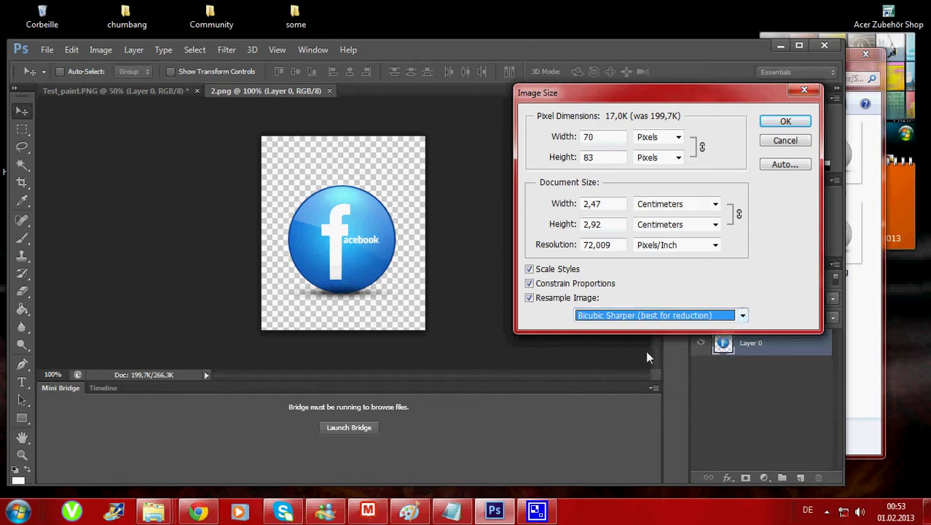
left_click(743, 318)
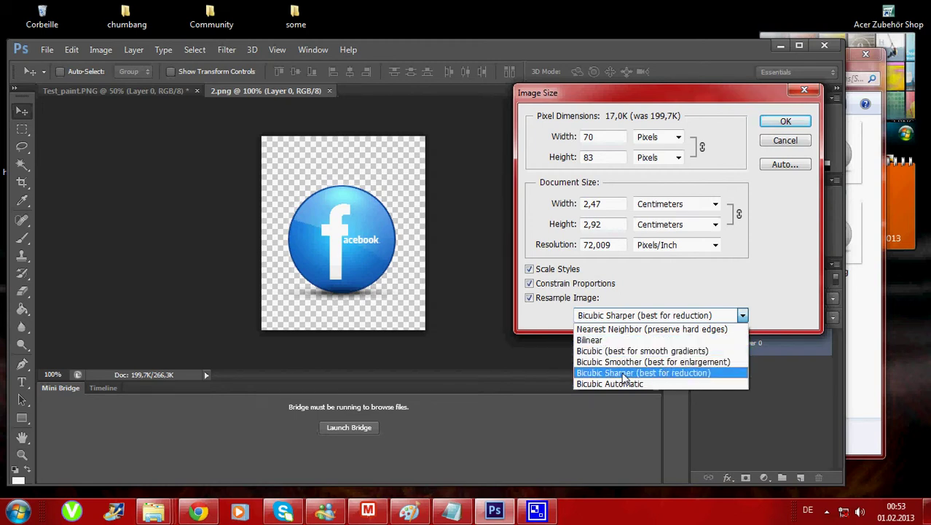
left_click(624, 373)
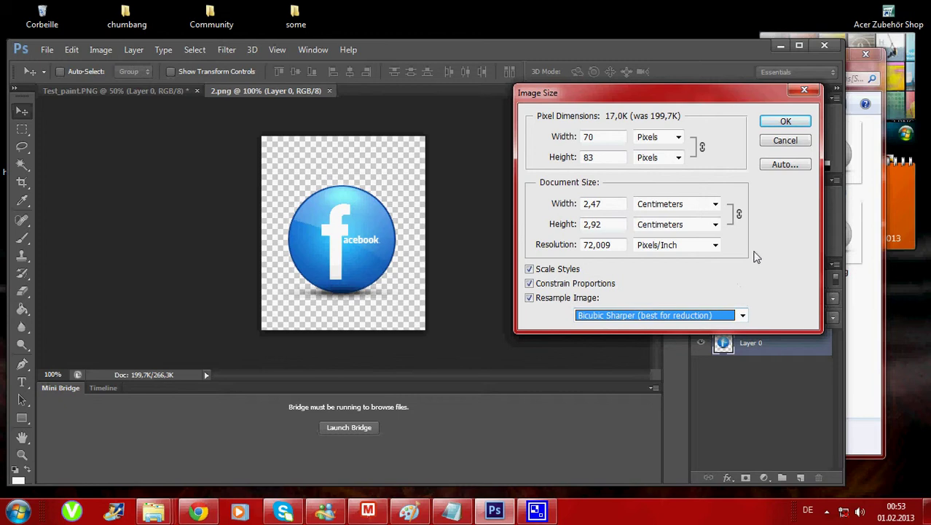
left_click(783, 124)
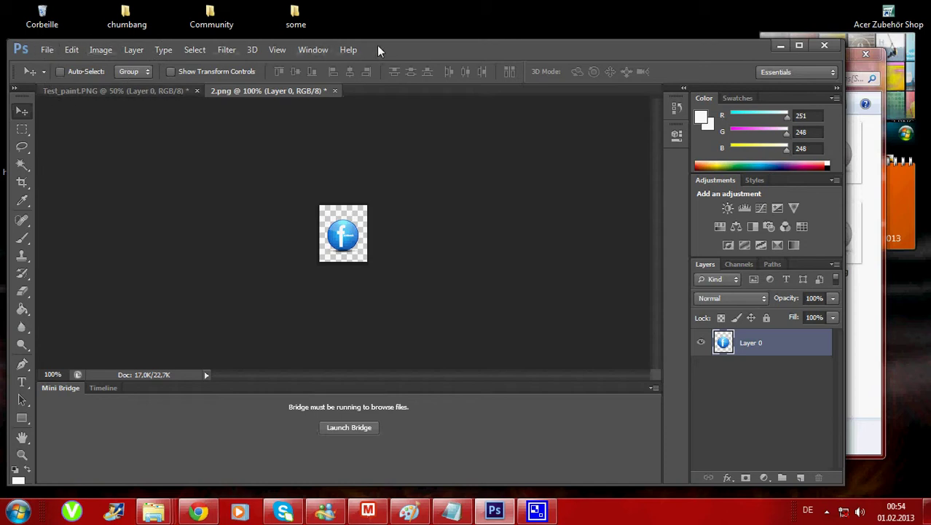
Open the Save for Web settings for the resized icon.
left_click(47, 50)
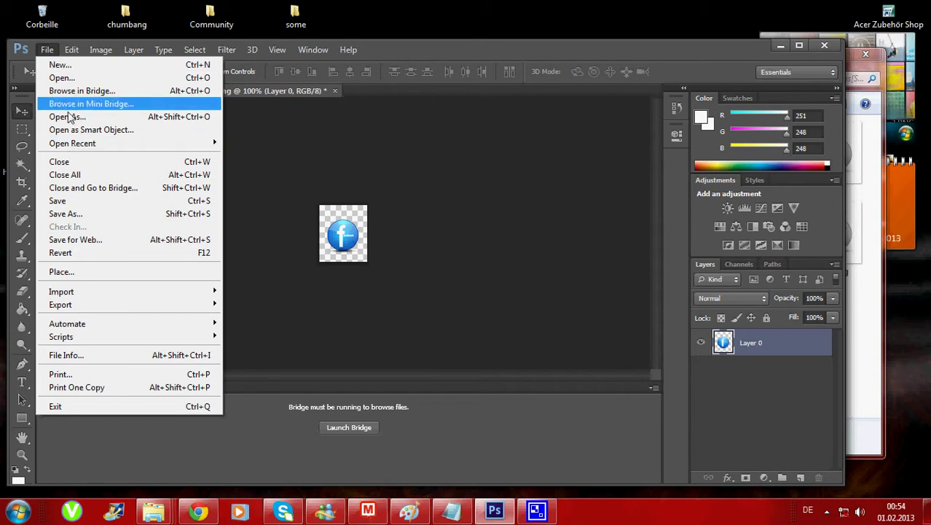
left_click(76, 239)
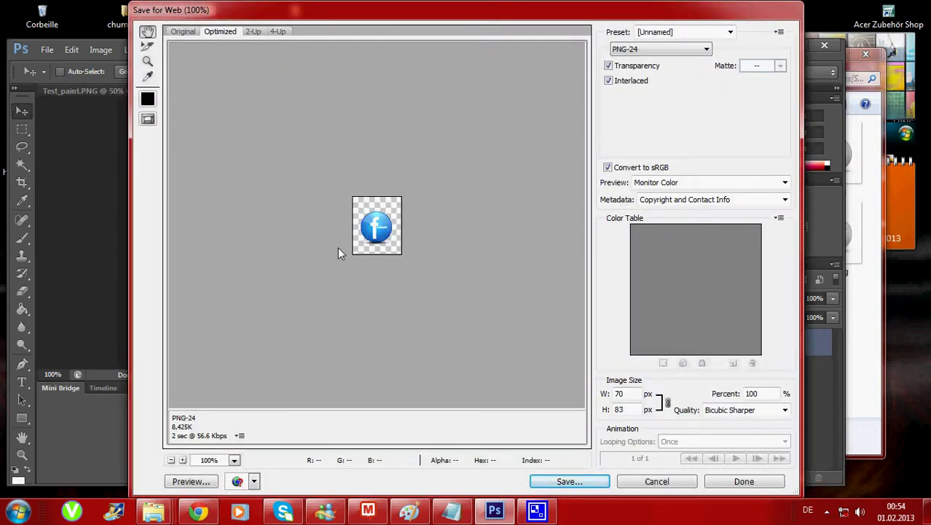
left_click(191, 481)
Try the GIF export format, look through its matte colour options, and return the format to PNG-24.
left_click(706, 51)
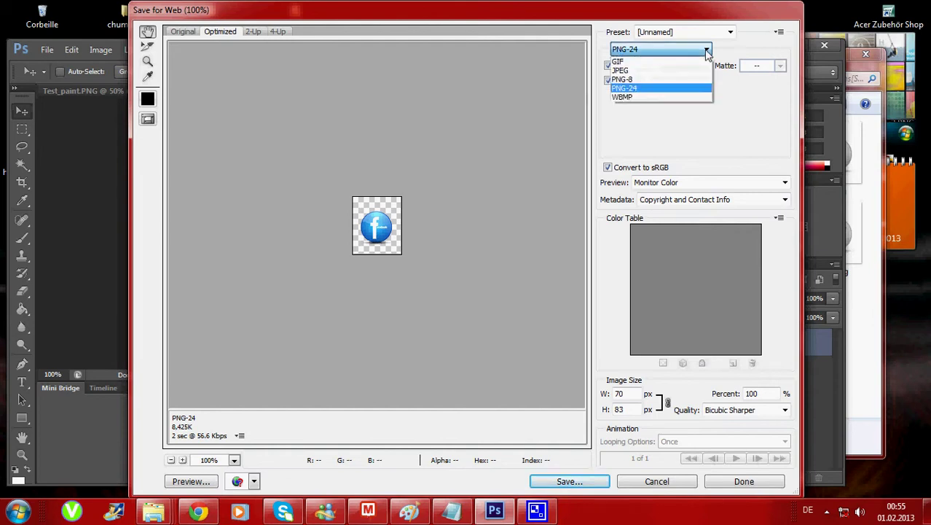
left_click(660, 67)
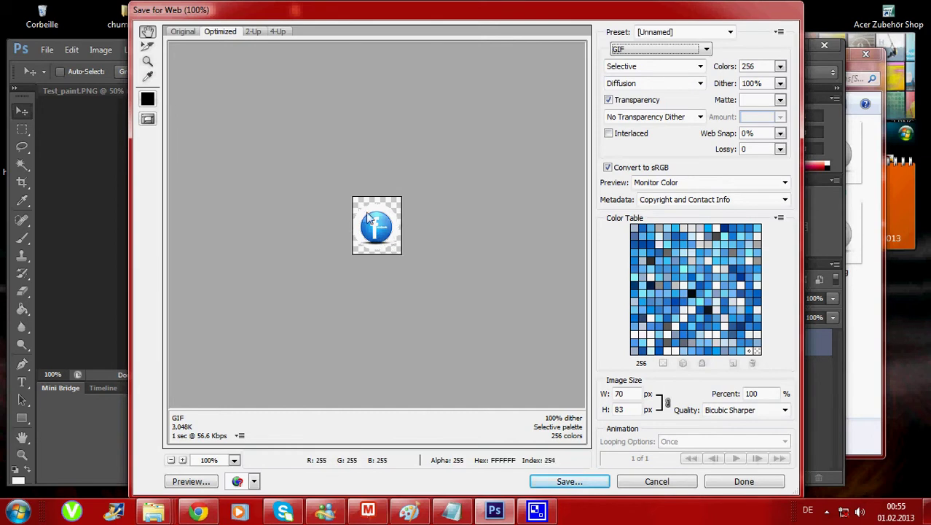
left_click(780, 99)
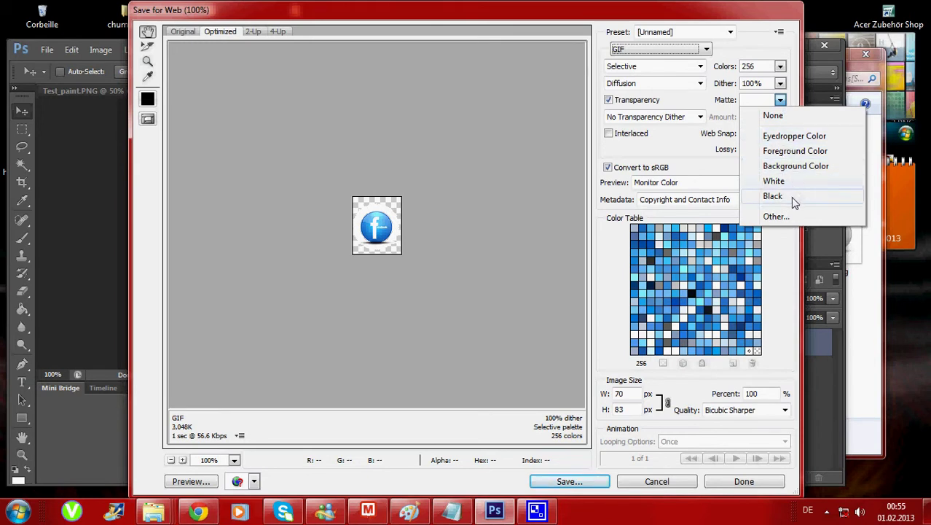
left_click(745, 51)
left_click(703, 48)
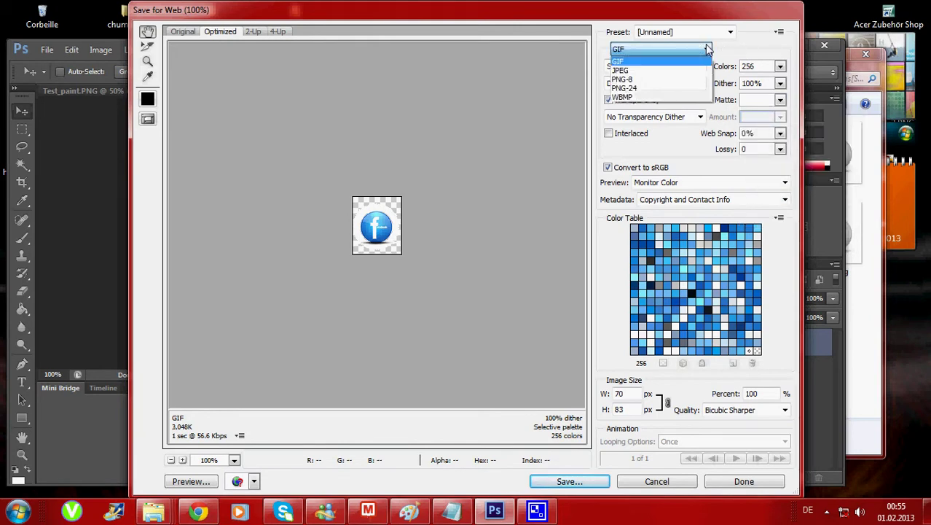
left_click(661, 88)
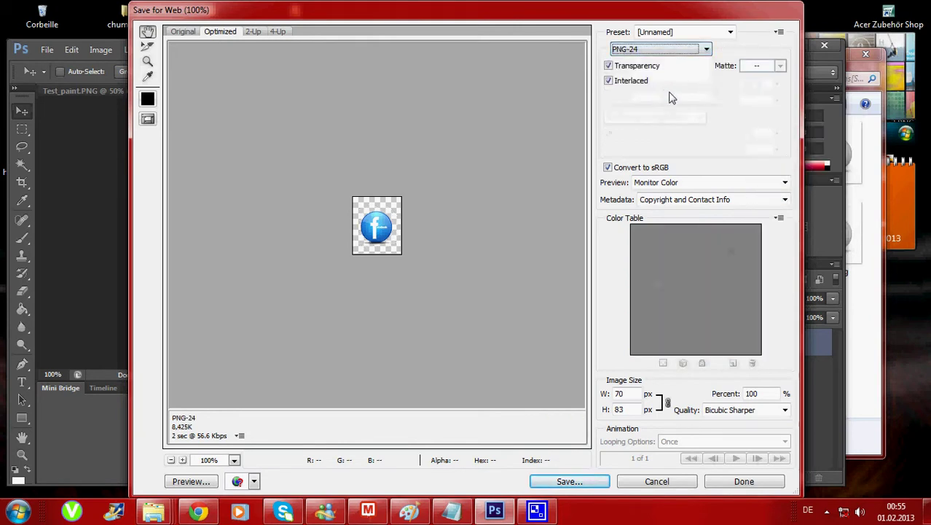
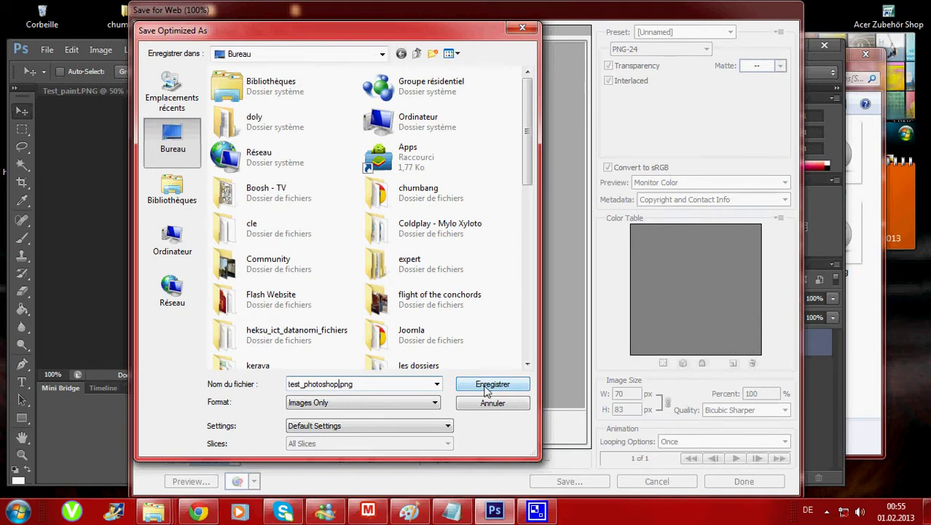
Save the optimized icon to the desktop as test_photoshop.png.
left_click(486, 386)
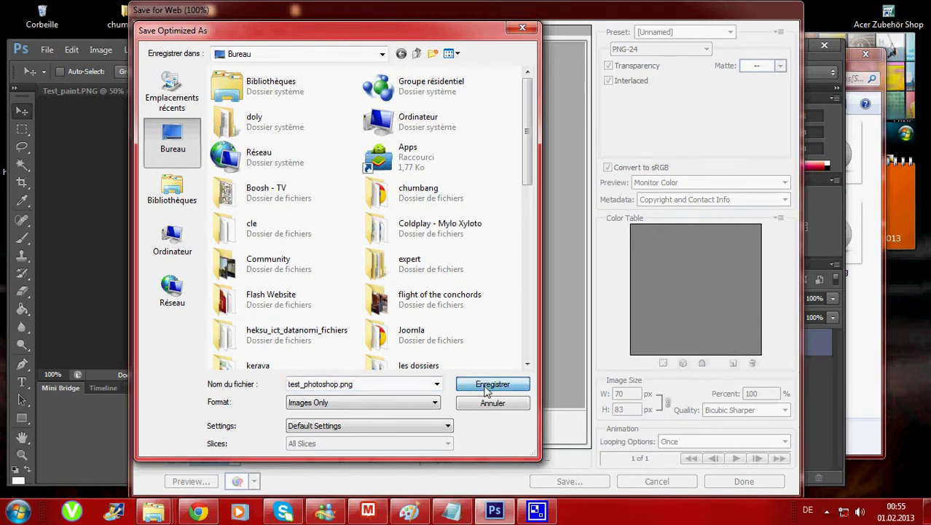
left_click(487, 386)
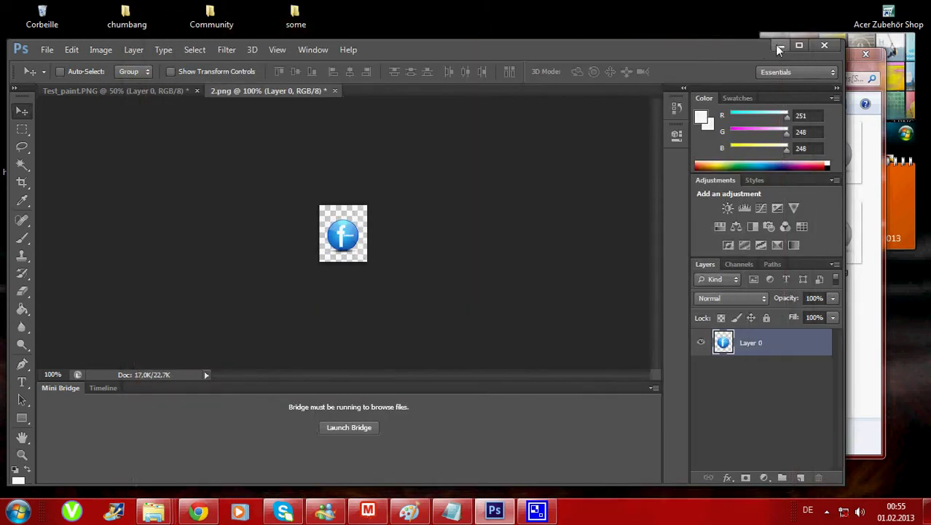
View test_photoshop.png from the desktop in the photo viewer and compare it with the resized icon in Paint.
left_click(779, 48)
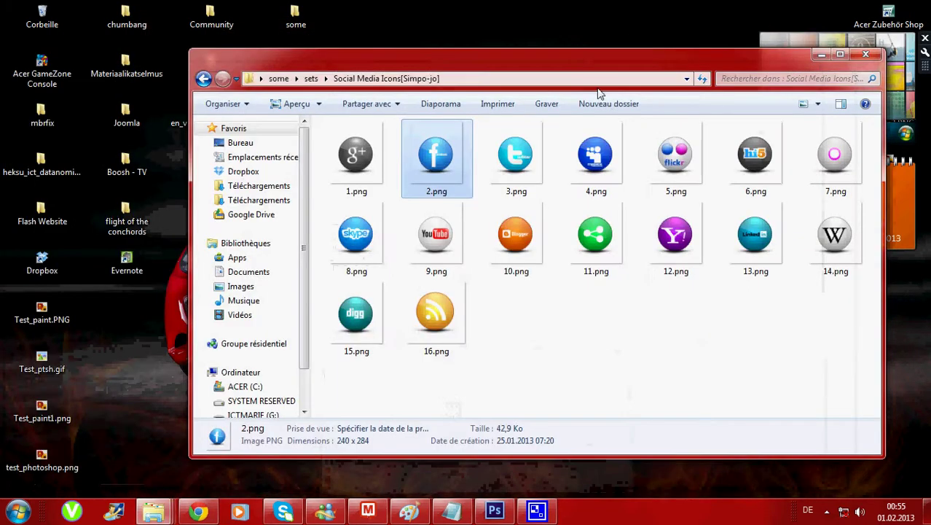
left_click(816, 57)
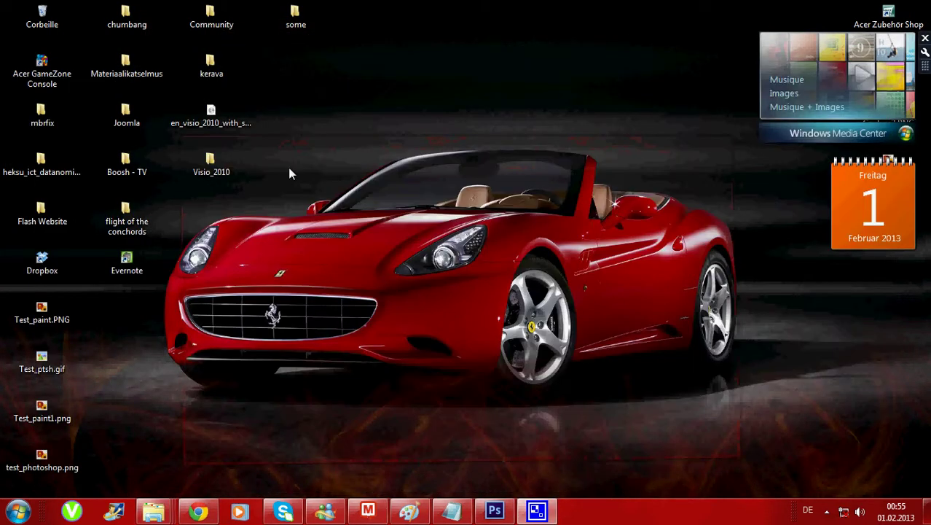
left_click(45, 457)
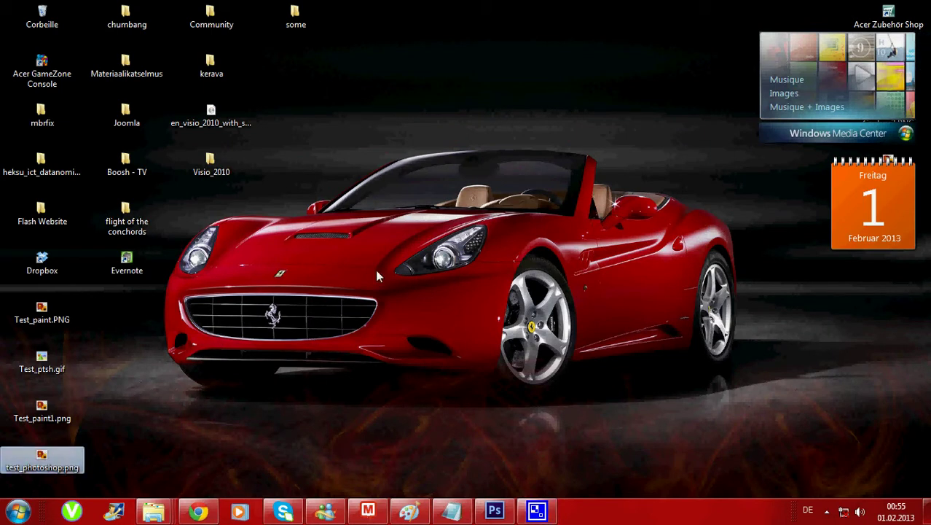
key("Return")
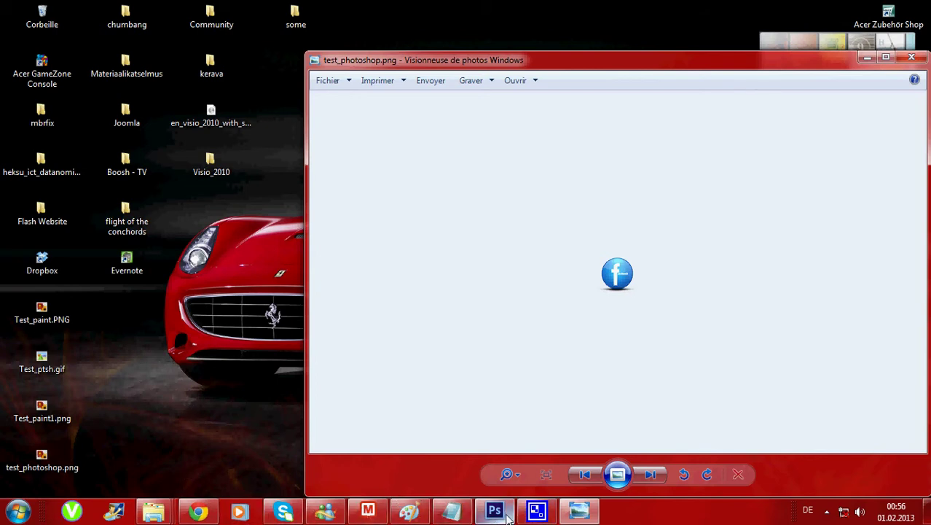
left_click(410, 512)
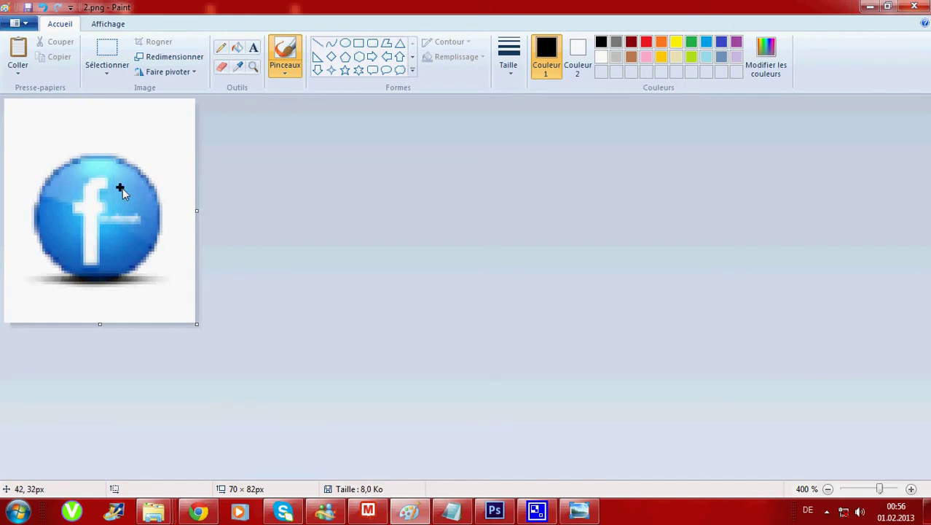
Save the resized Paint icon to the desktop as test_pt.png in PNG format, accepting the loss of transparency.
left_click(19, 25)
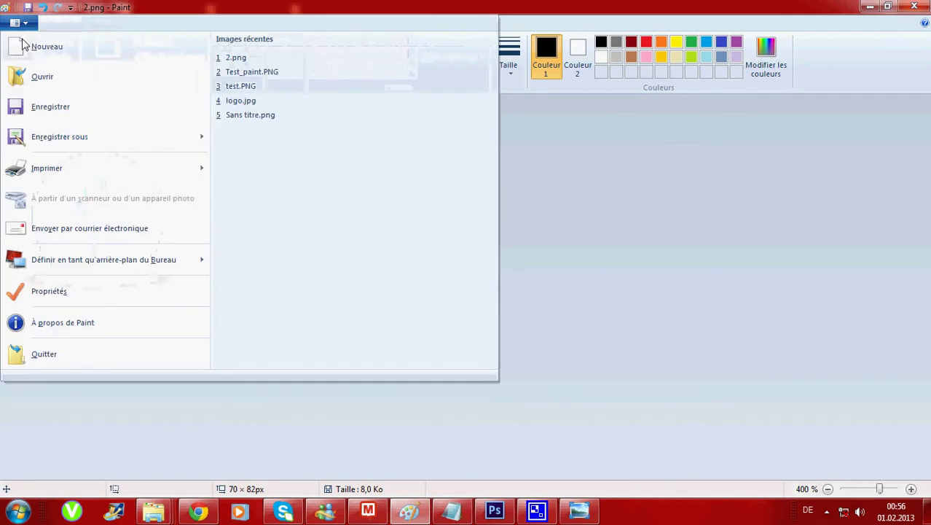
left_click(55, 136)
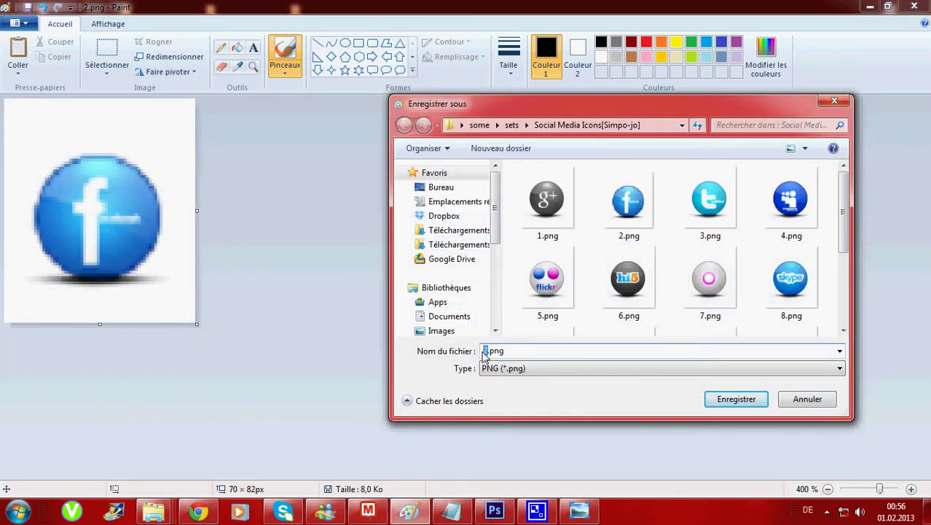
type("st_pt")
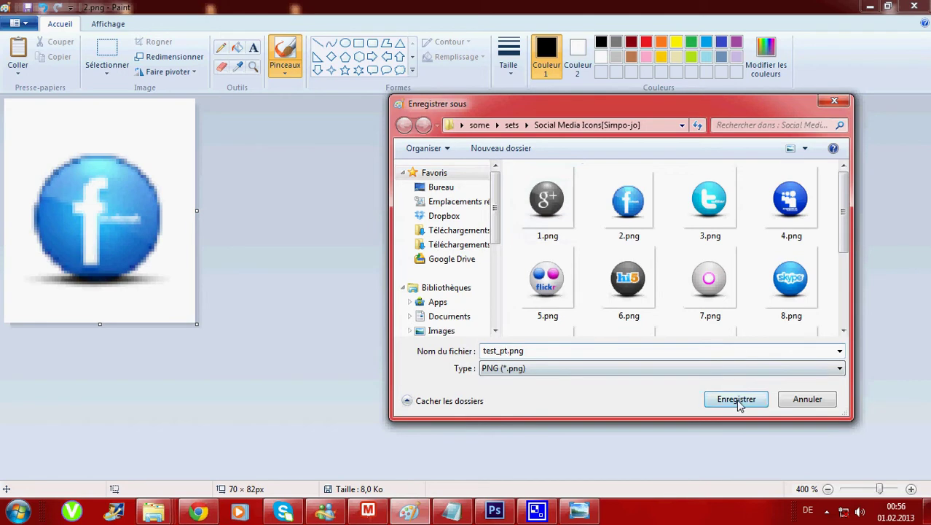
left_click(441, 187)
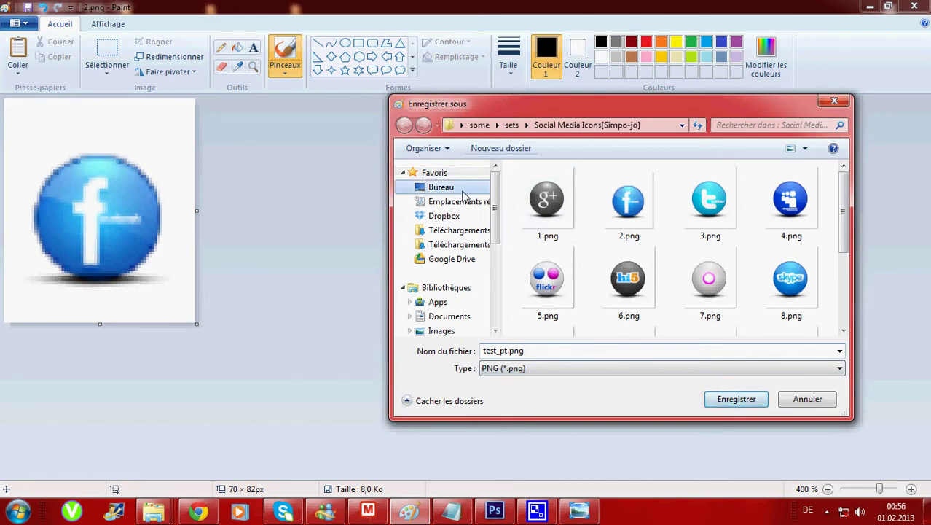
left_click(740, 401)
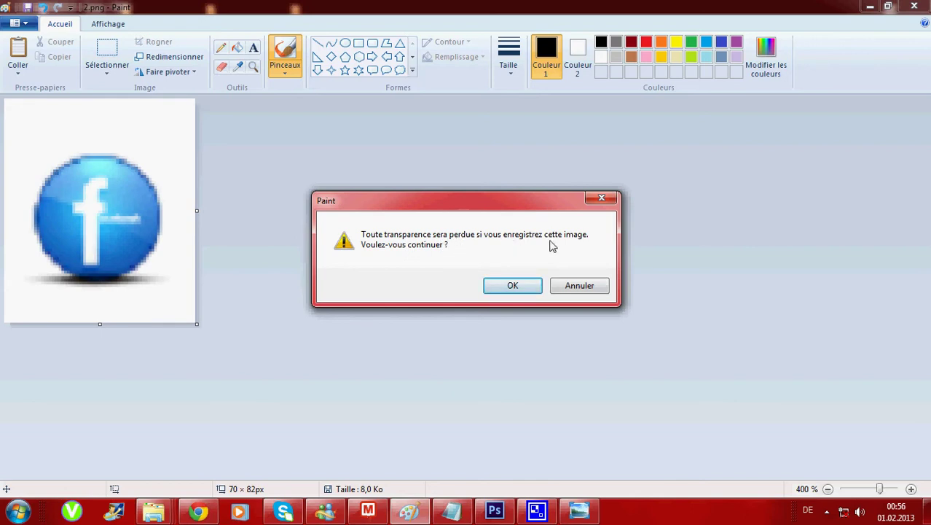
left_click(514, 285)
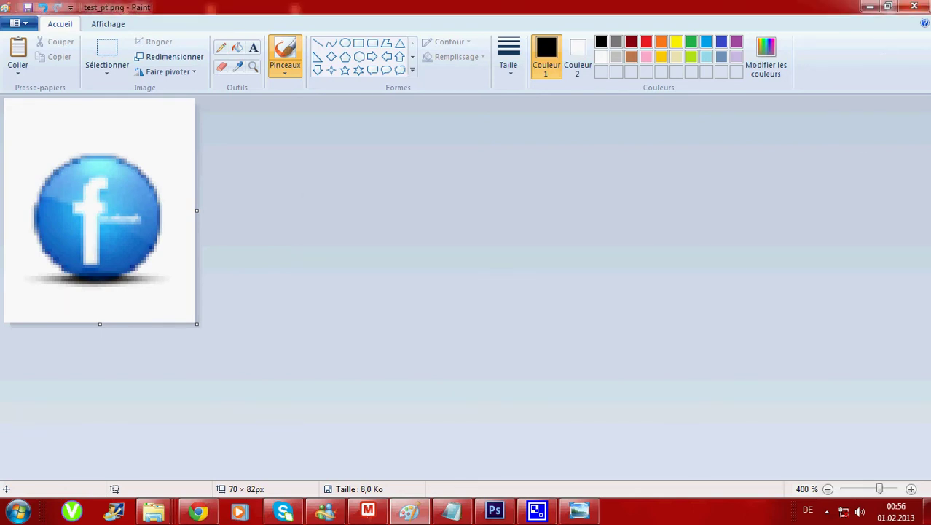
Minimize Paint, reopen test_photoshop.png from the desktop in the photo viewer, and open test_pt.png beside it for comparison.
left_click(869, 6)
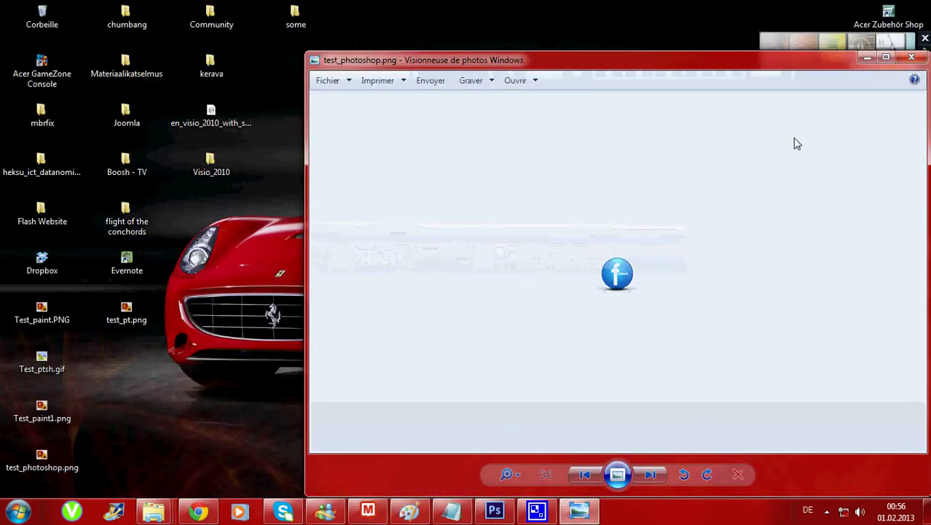
left_click(911, 57)
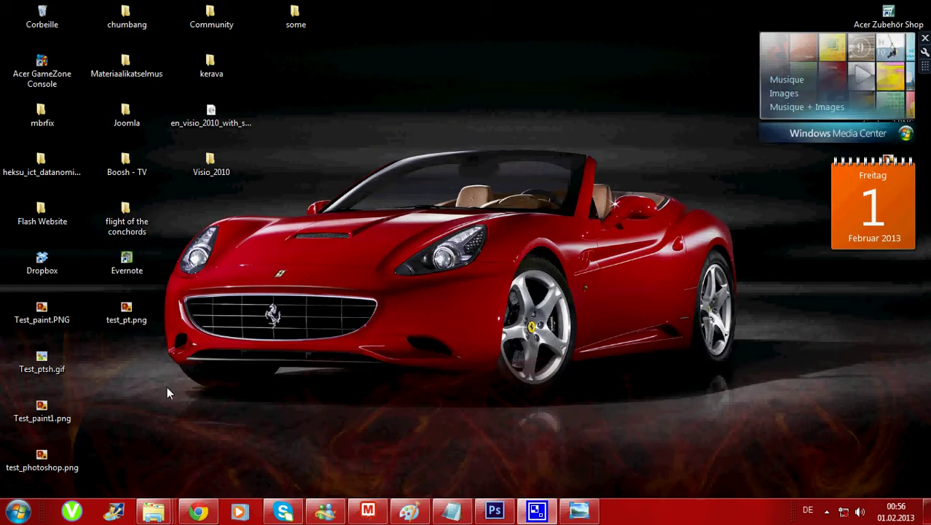
double_click(41, 458)
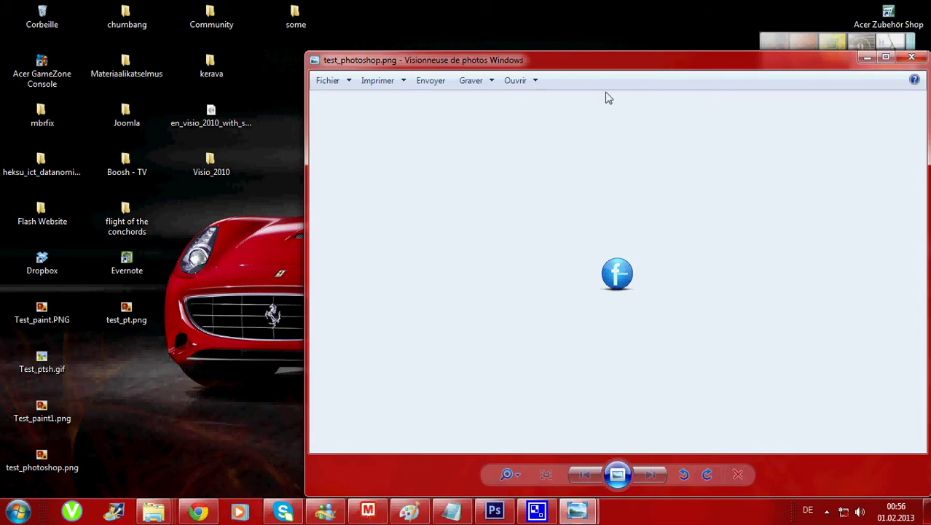
left_click_drag(618, 68, 679, 68)
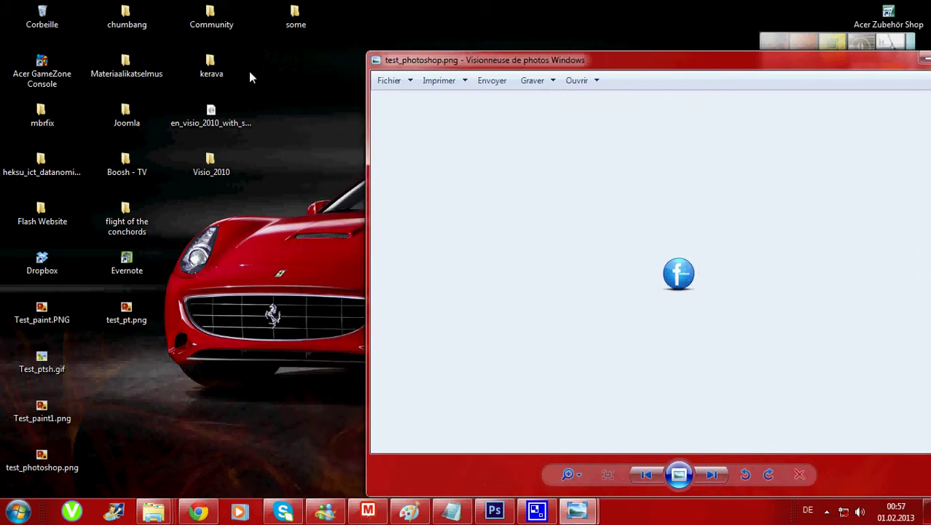
double_click(126, 312)
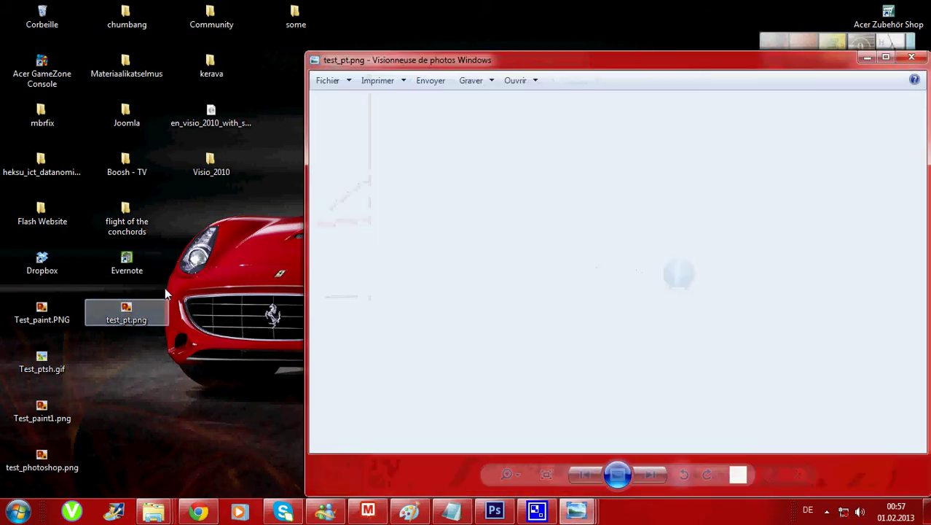
left_click_drag(613, 65, 290, 80)
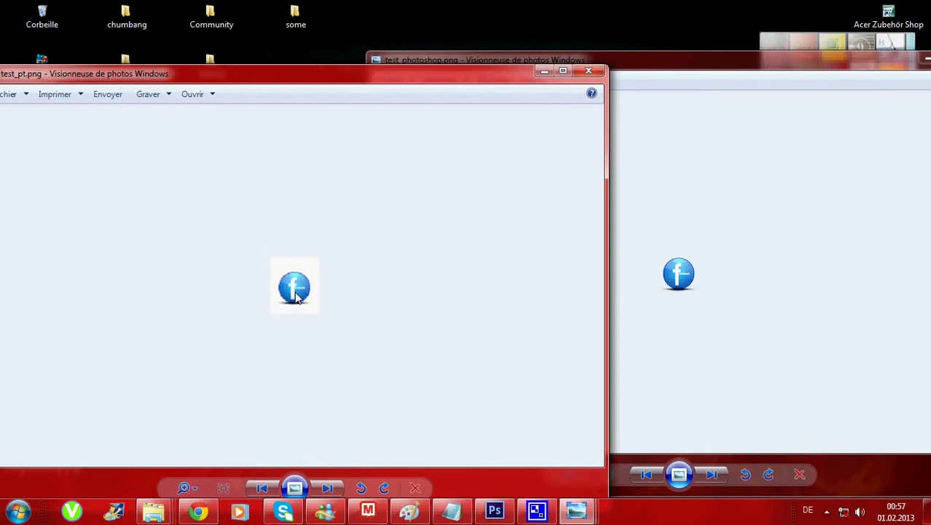
Check the resized icon's transparent background in Photoshop, minimize it, and place the test_photoshop.png window next to test_pt.png to compare them.
left_click(489, 515)
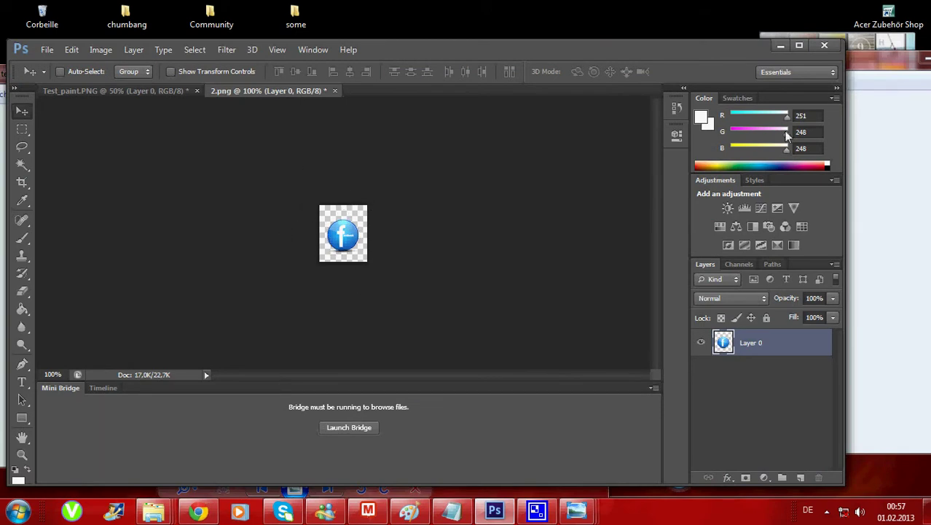
left_click(779, 47)
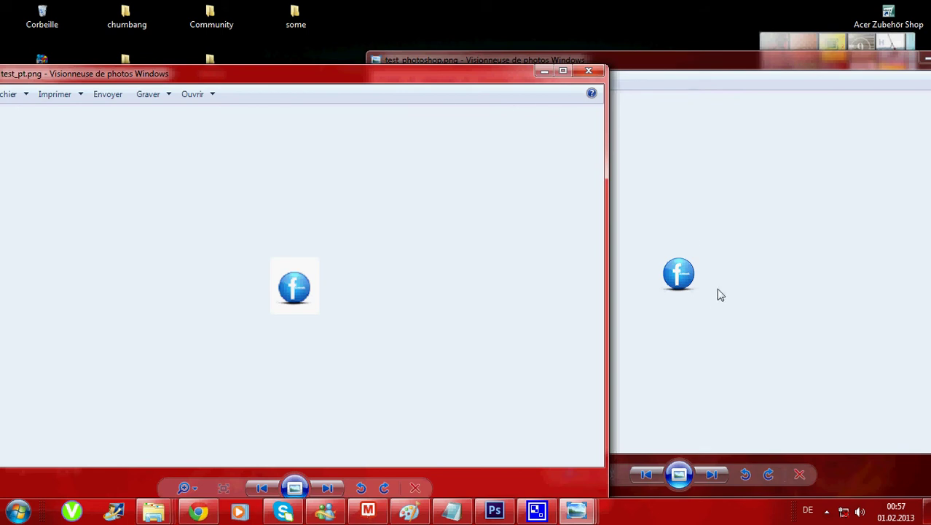
left_click_drag(655, 74, 620, 92)
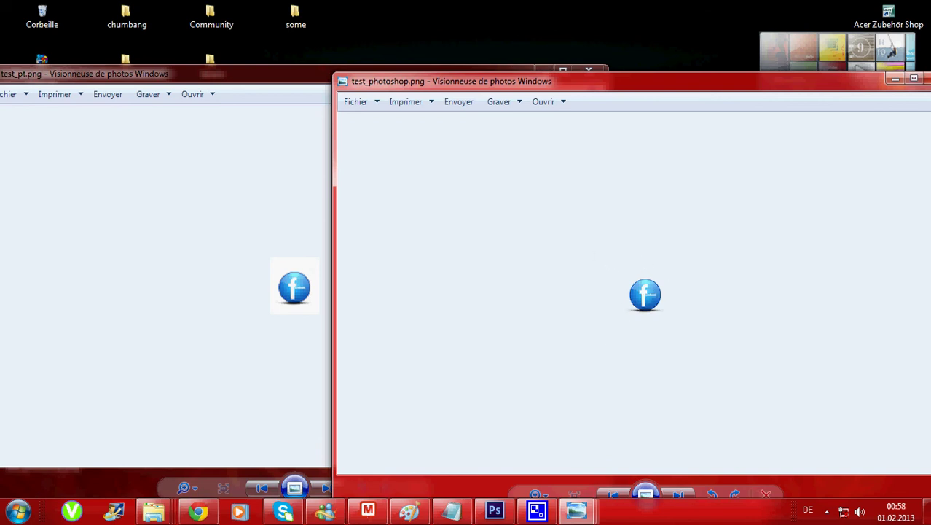
mouse_move(842, 86)
left_mouse_down()
mouse_move(803, 85)
mouse_move(849, 82)
left_mouse_up()
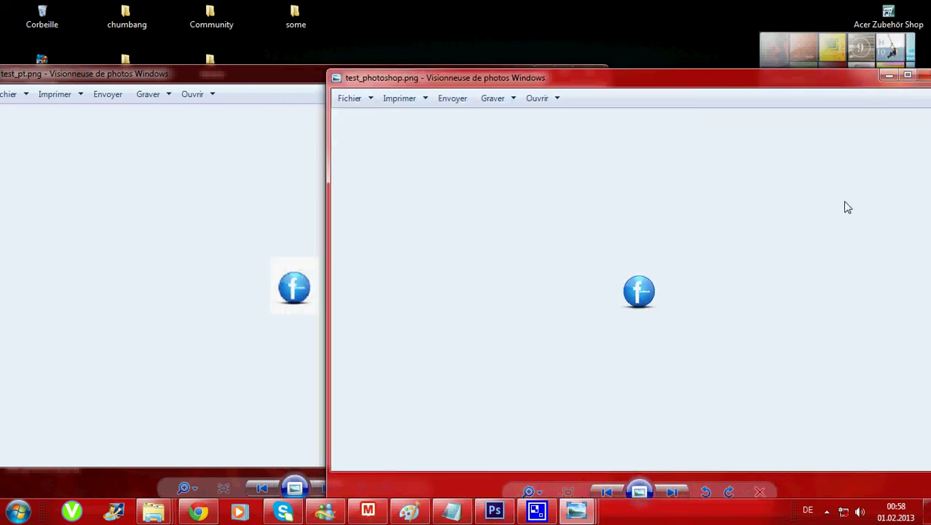
left_click_drag(837, 86, 818, 86)
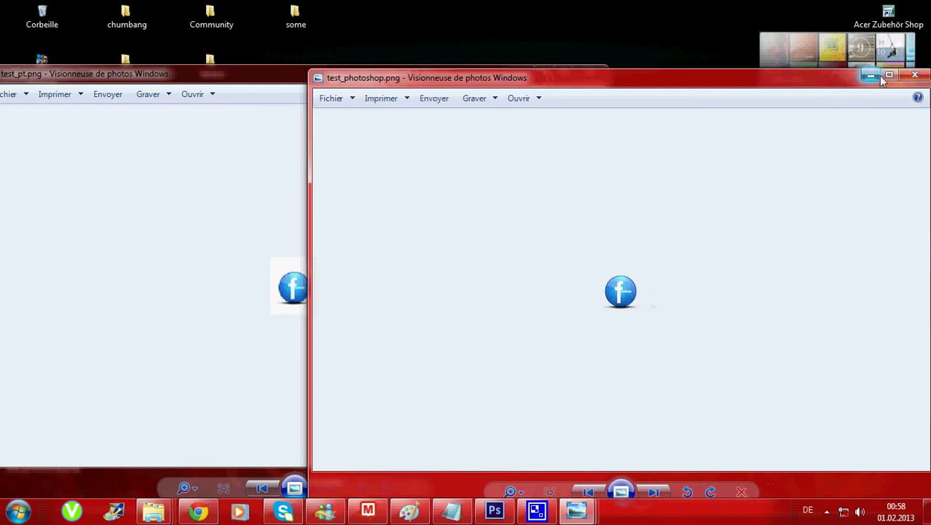